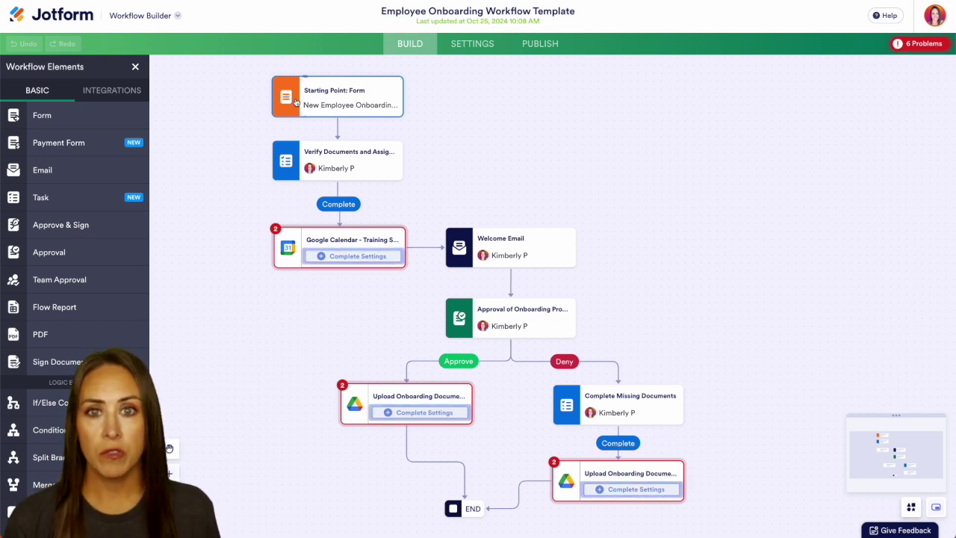
Preview the New Employee Onboarding form from the starting point element and examine its personal, position, bank and tax sections
click(367, 103)
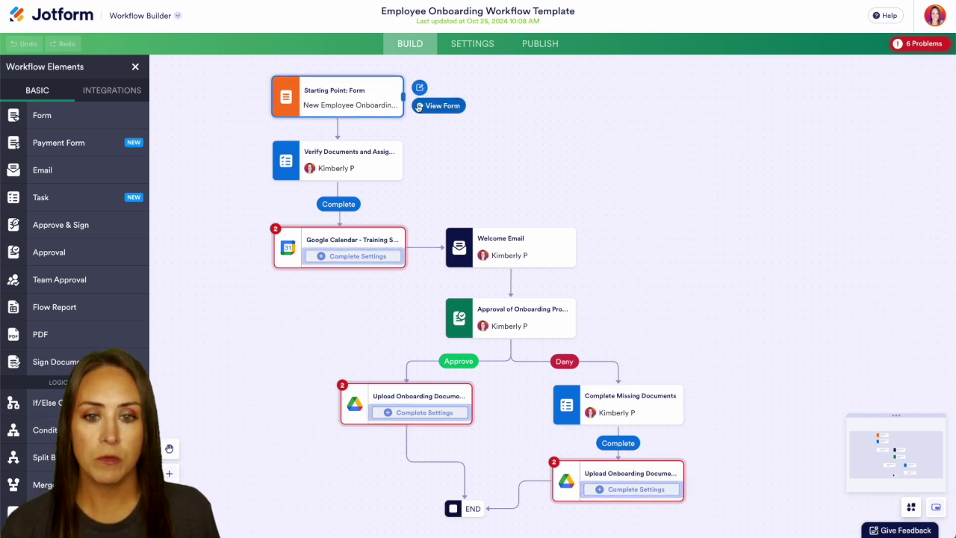
click(439, 107)
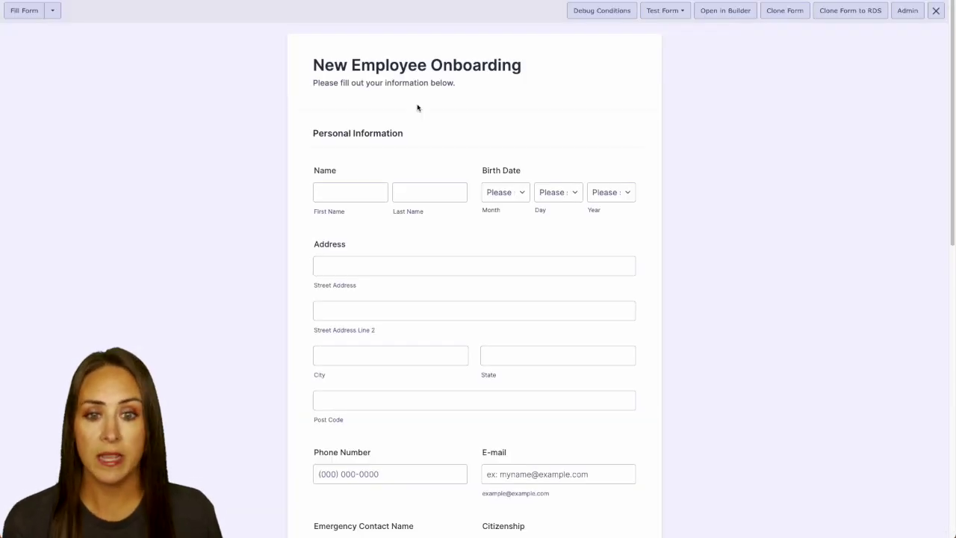
scroll(738, 246, down, 3)
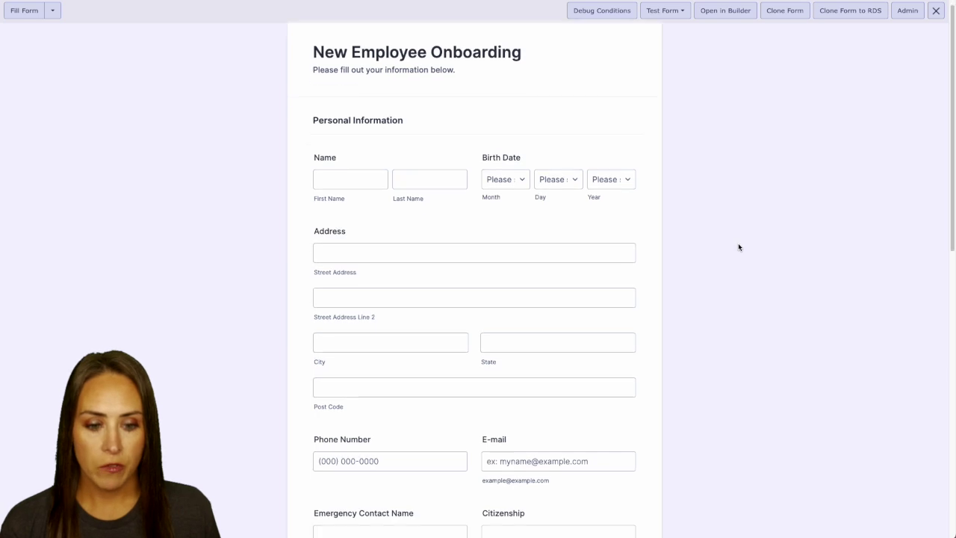
scroll(738, 247, down, 7)
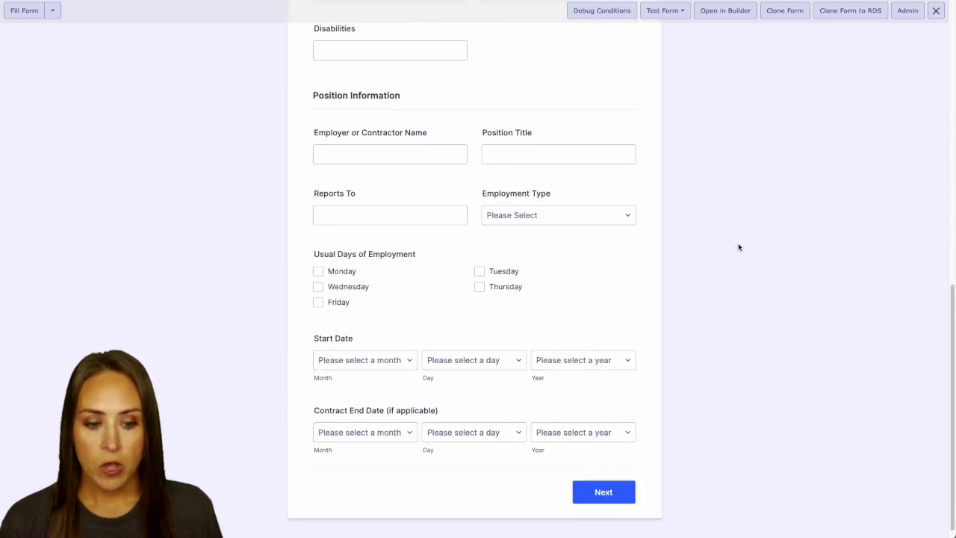
click(631, 469)
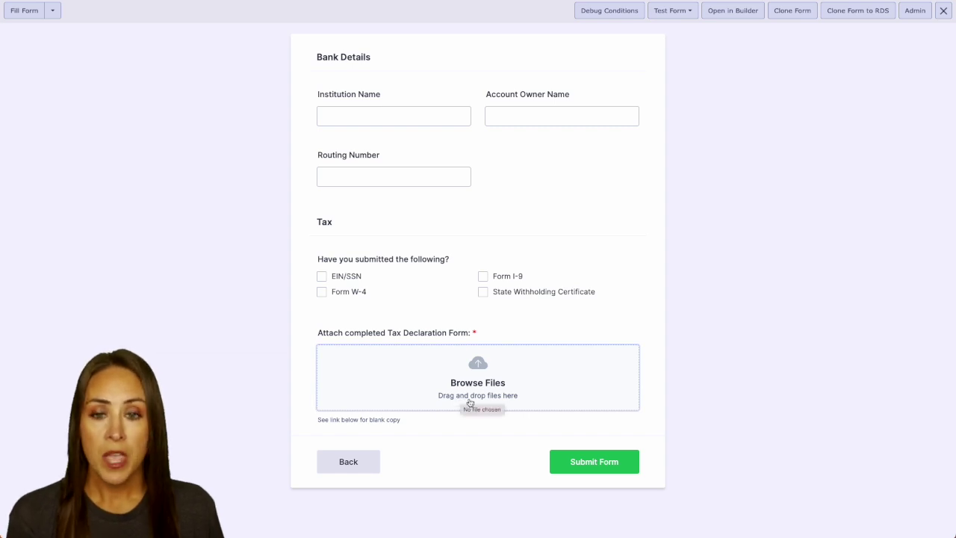
click(449, 383)
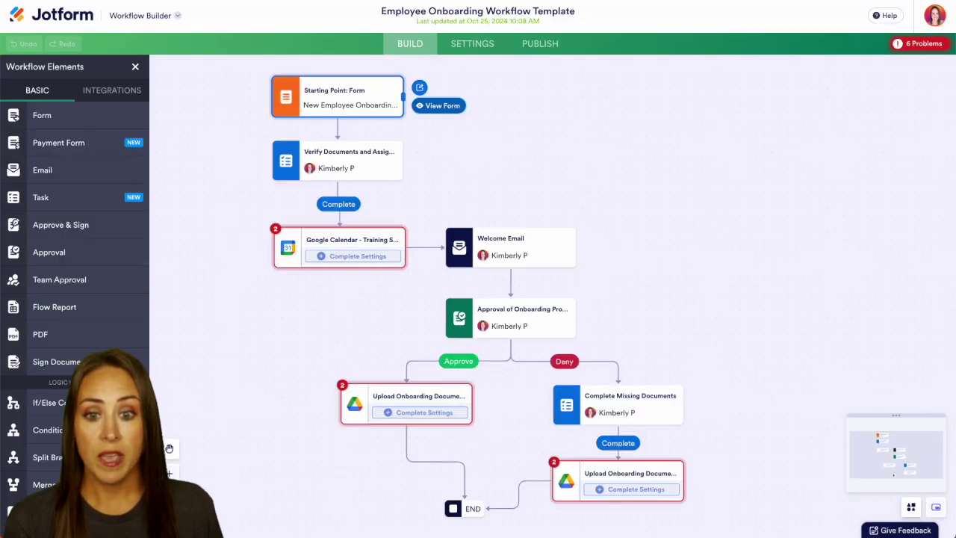
Correct the first task's title to "Verify Documents and Assign Training Schedules" and enter "Add more info" as its description
click(364, 165)
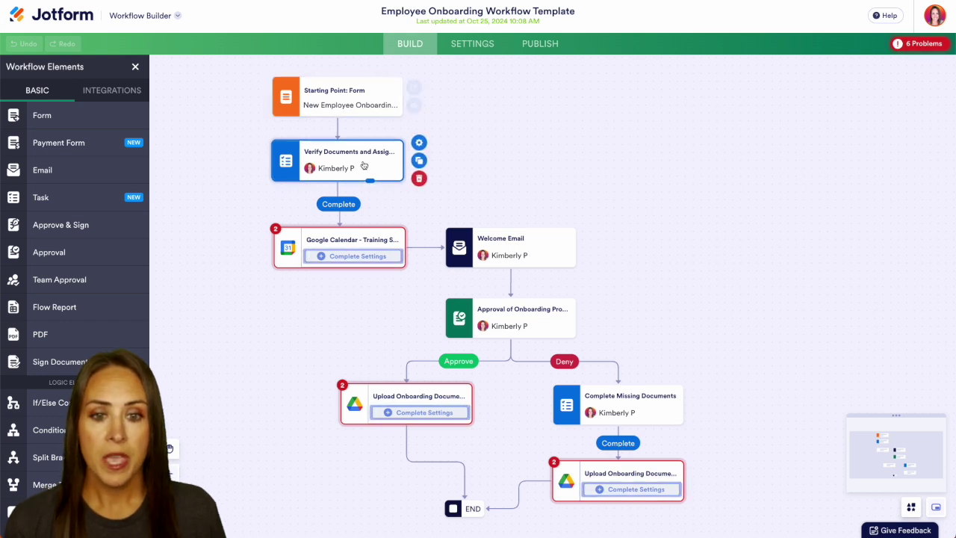
click(424, 144)
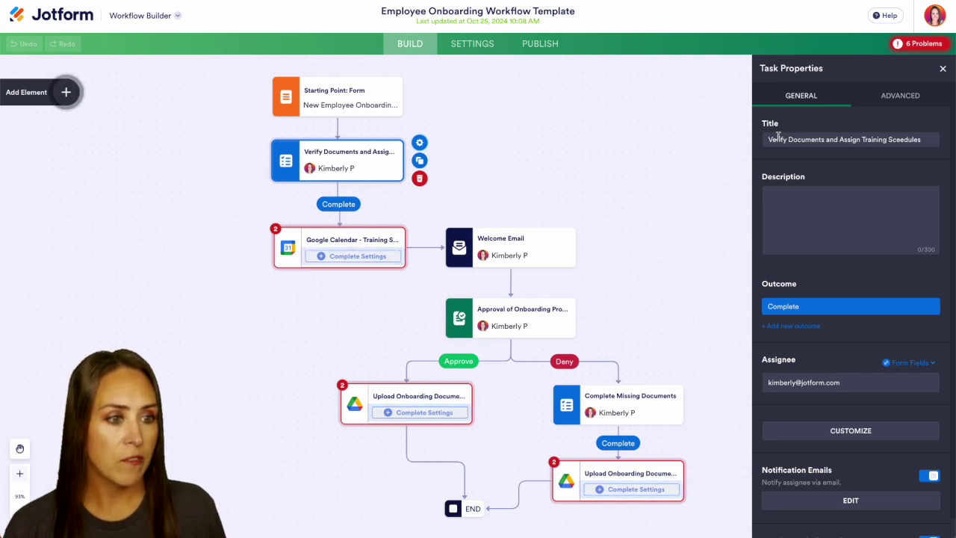
click(901, 140)
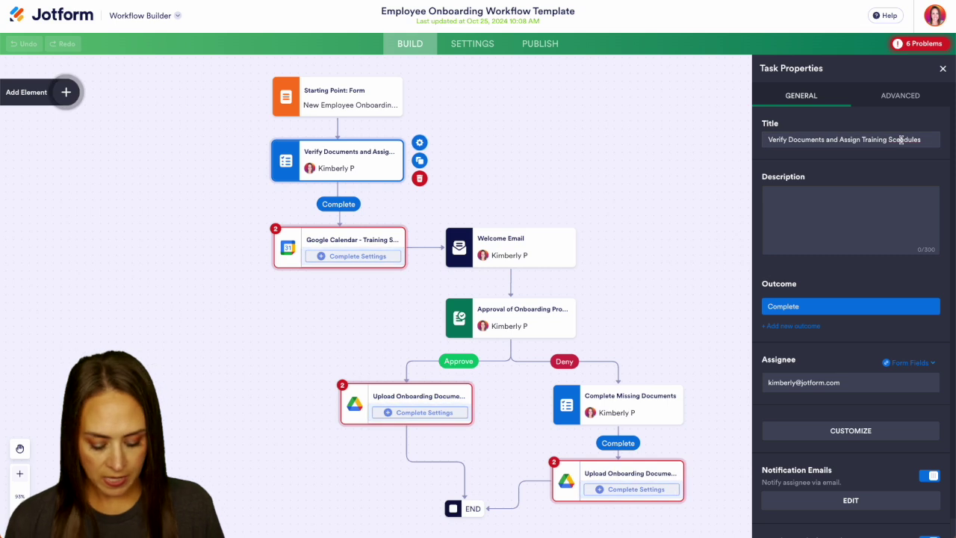
text(h)
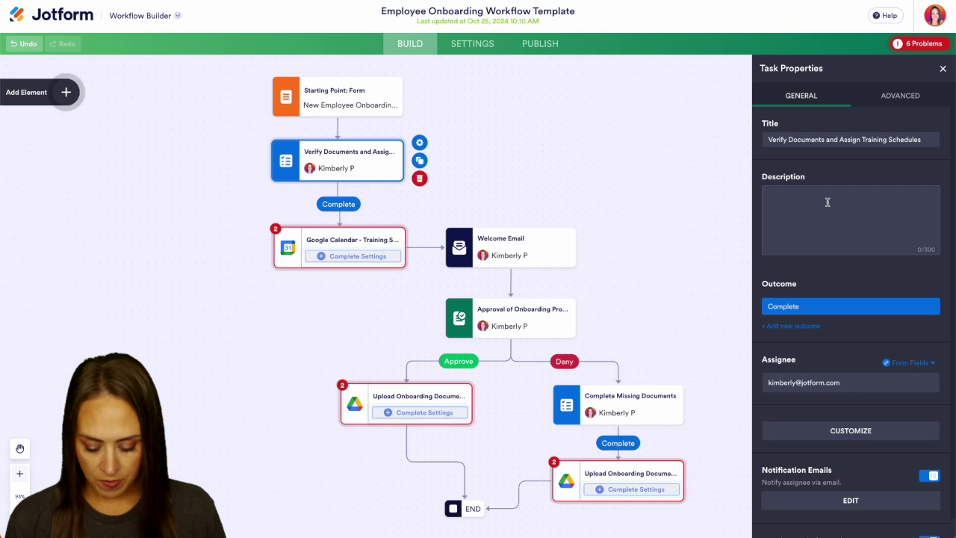
text(Add more info)
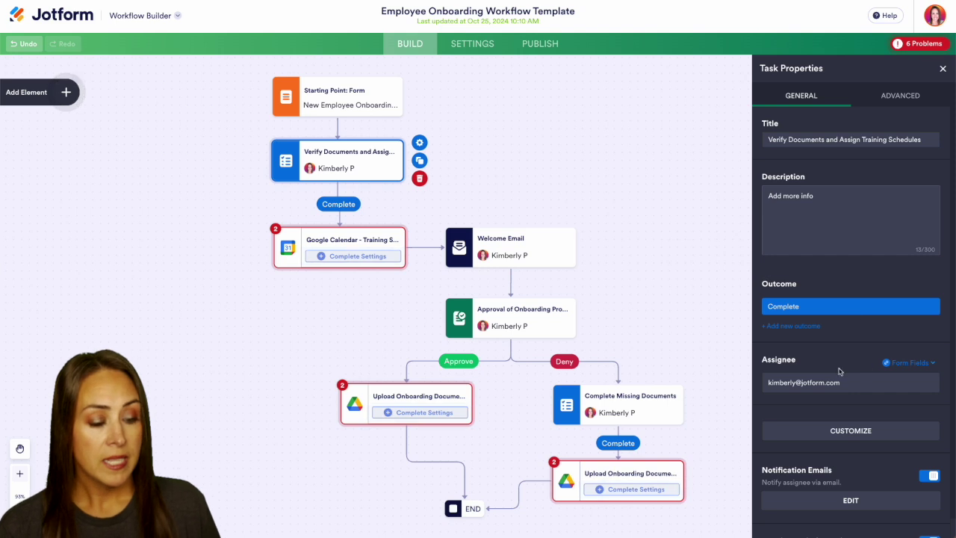
Check the assignee setting of the document verification task and the form fields available for it
scroll(829, 364, down, 1)
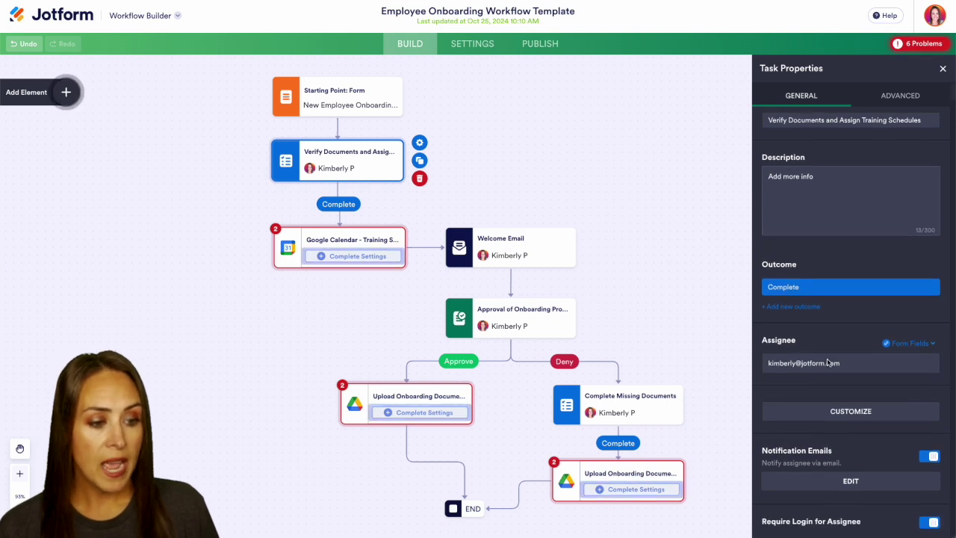
click(872, 364)
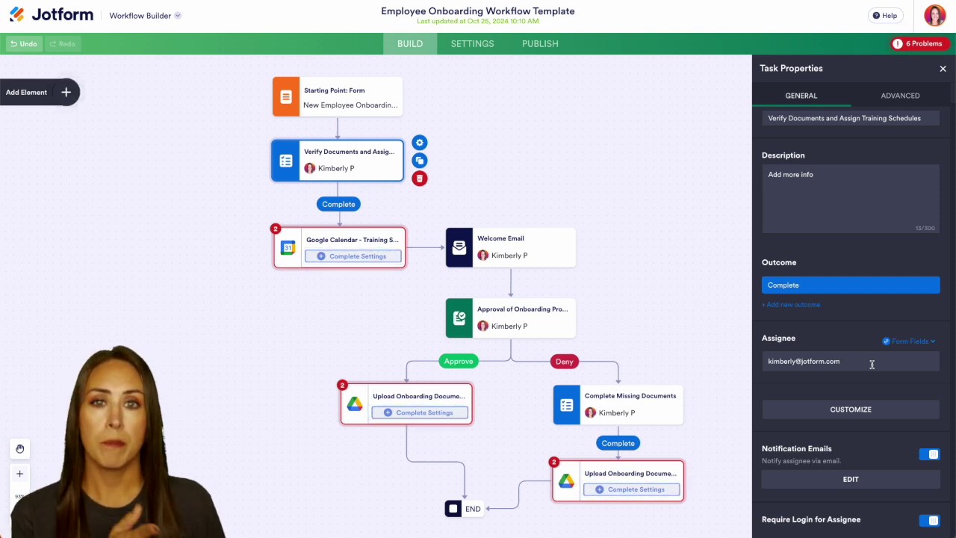
click(931, 341)
click(835, 339)
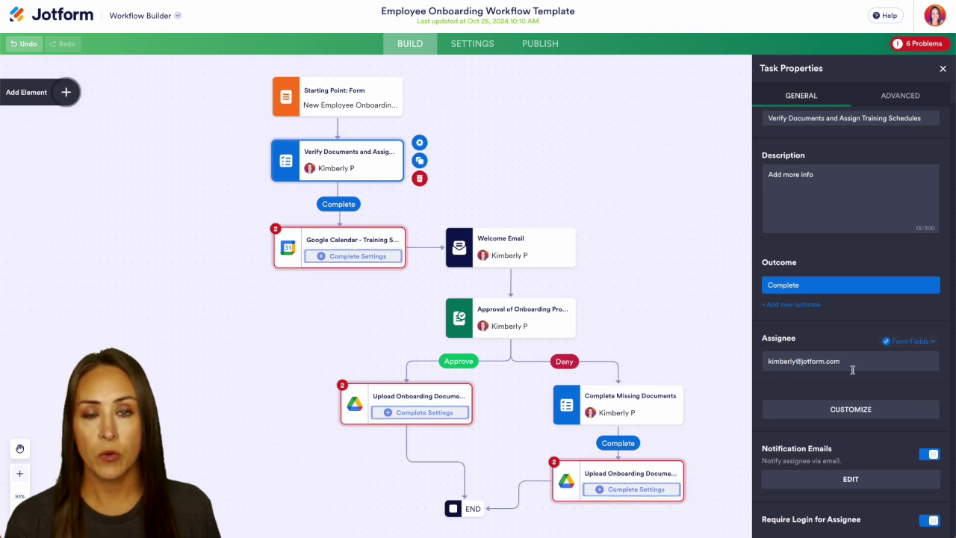
Examine the verification task's response form and the field types it can include, then return to the workflow
click(852, 409)
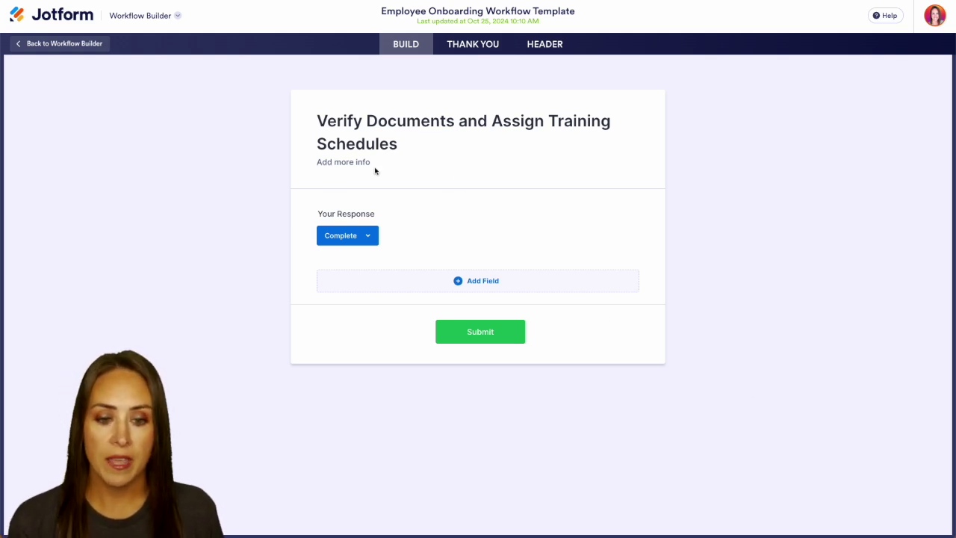
click(468, 280)
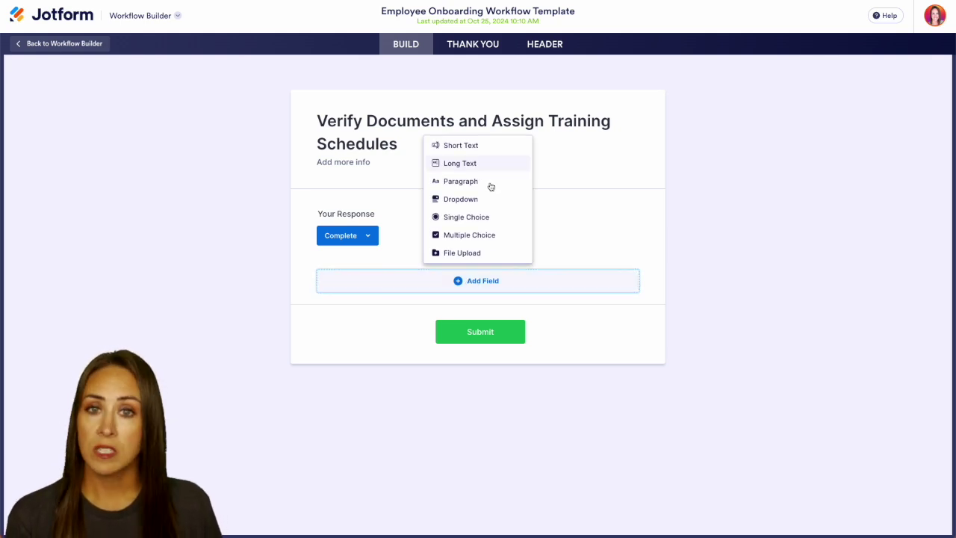
click(587, 239)
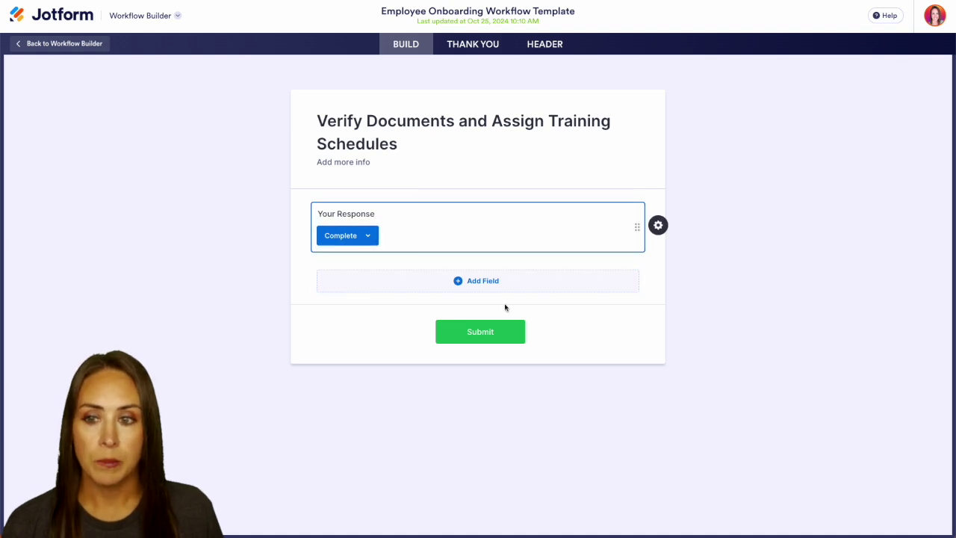
click(54, 47)
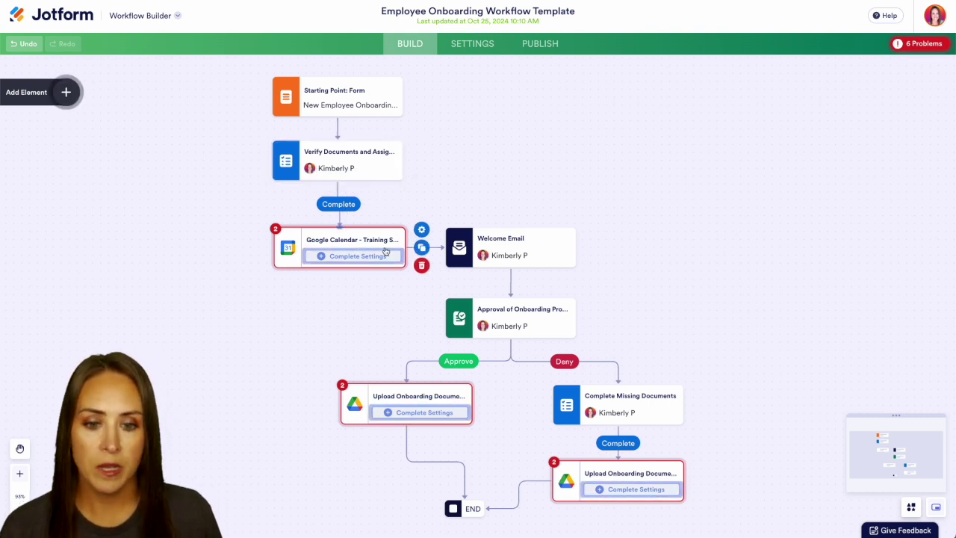
Set the Google Calendar training element's action to Create Event with Google Meet and authenticate the integration
click(423, 233)
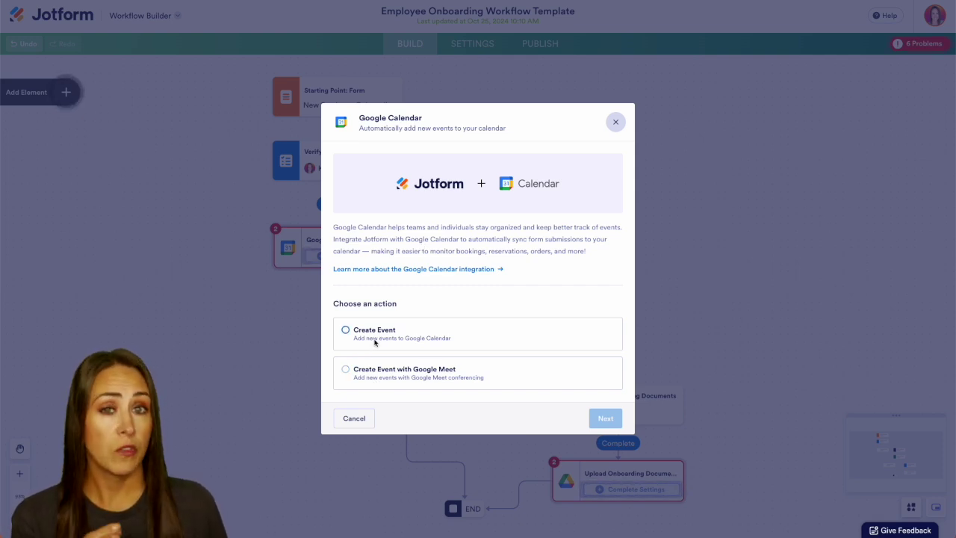
click(349, 371)
click(604, 418)
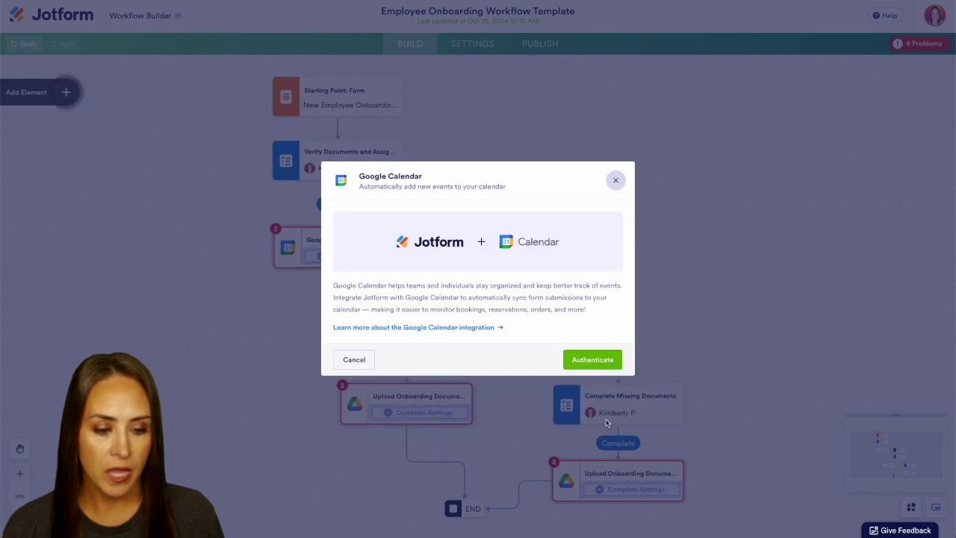
click(608, 361)
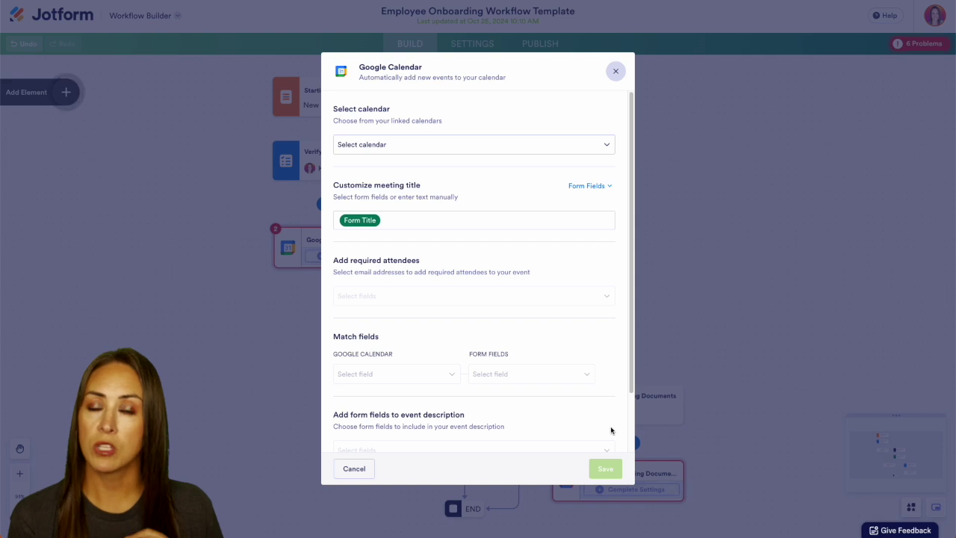
Select the linked work calendar and set the meeting title to the Name field followed by "- Onboarding Call"
click(393, 148)
click(406, 165)
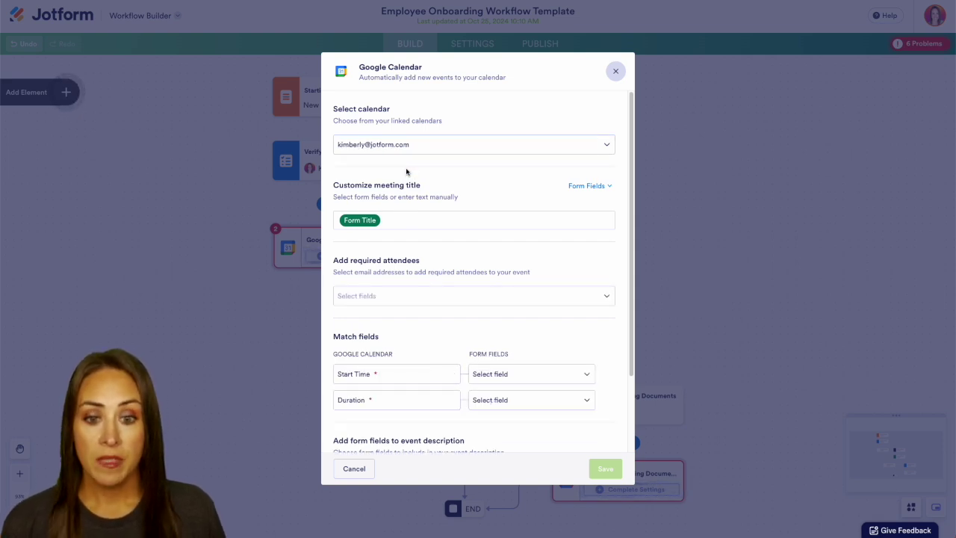
click(395, 222)
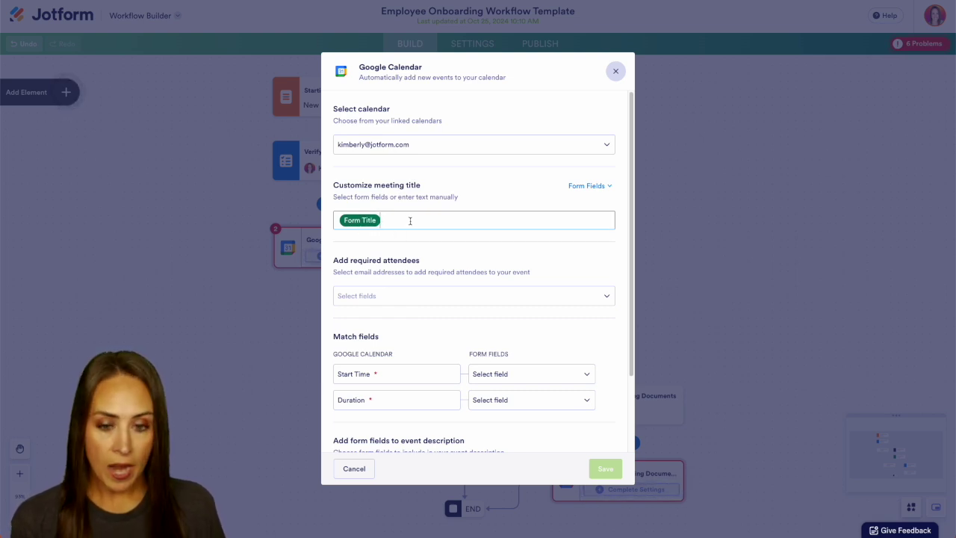
key(BackSpace)
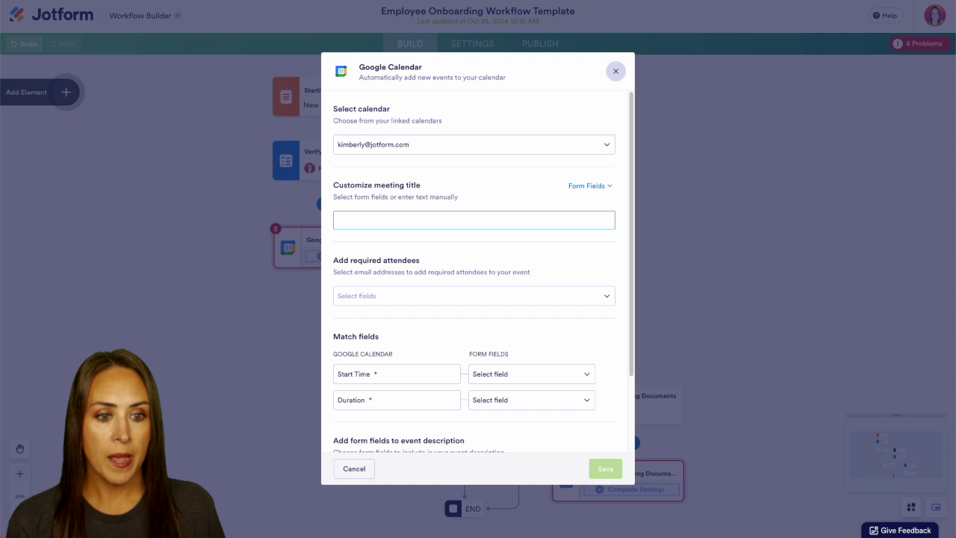
click(589, 186)
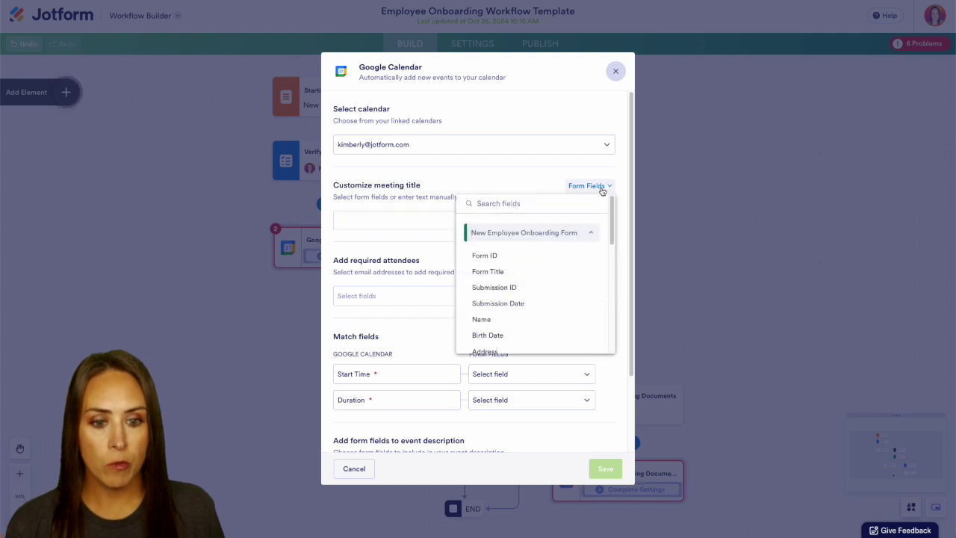
click(505, 320)
text(- )
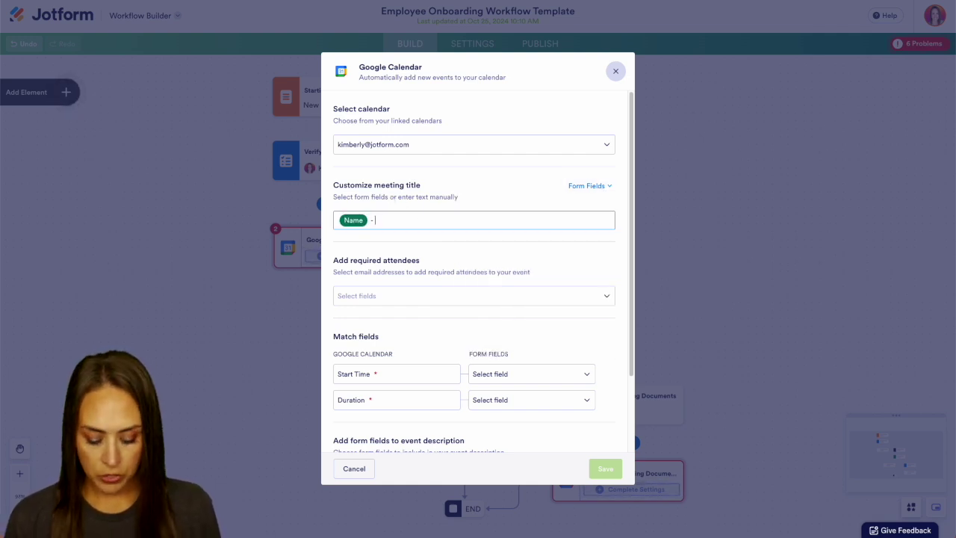
text(Onboarding Call)
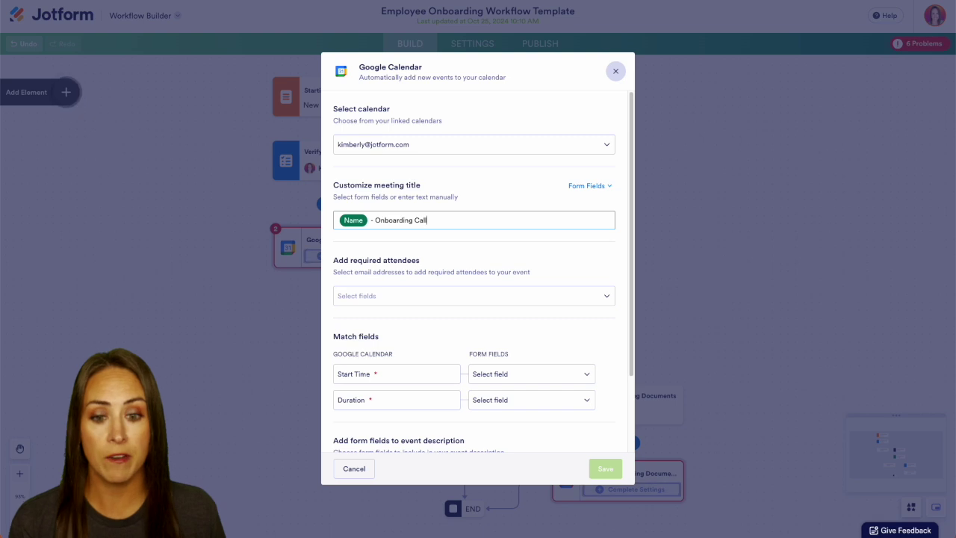
Match the calendar event's Start Time to the Appointment field and its Duration to +30
click(415, 297)
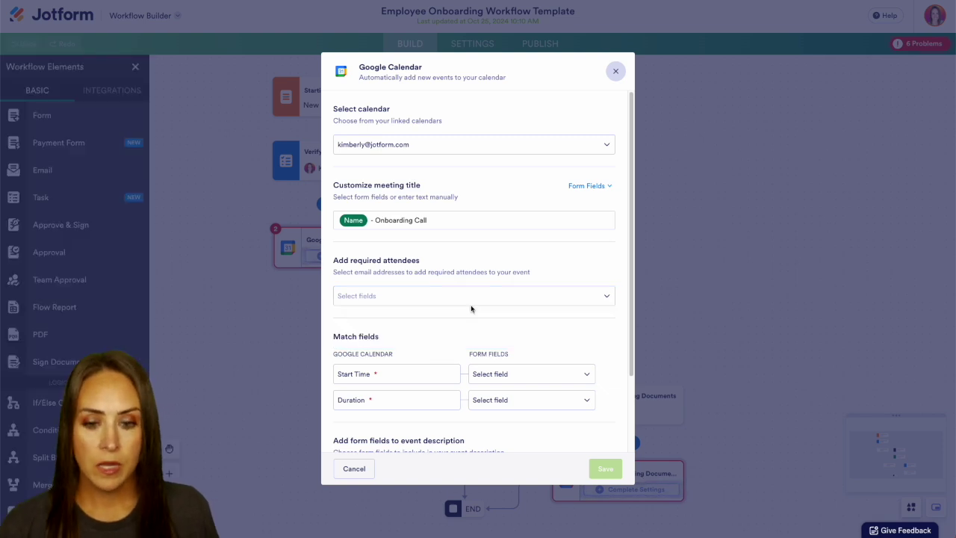
scroll(470, 308, down, 3)
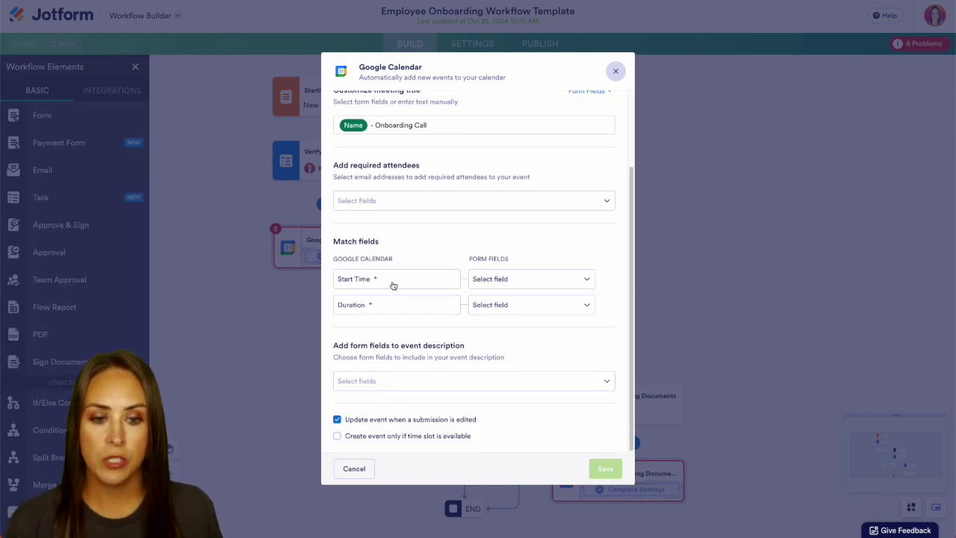
click(535, 283)
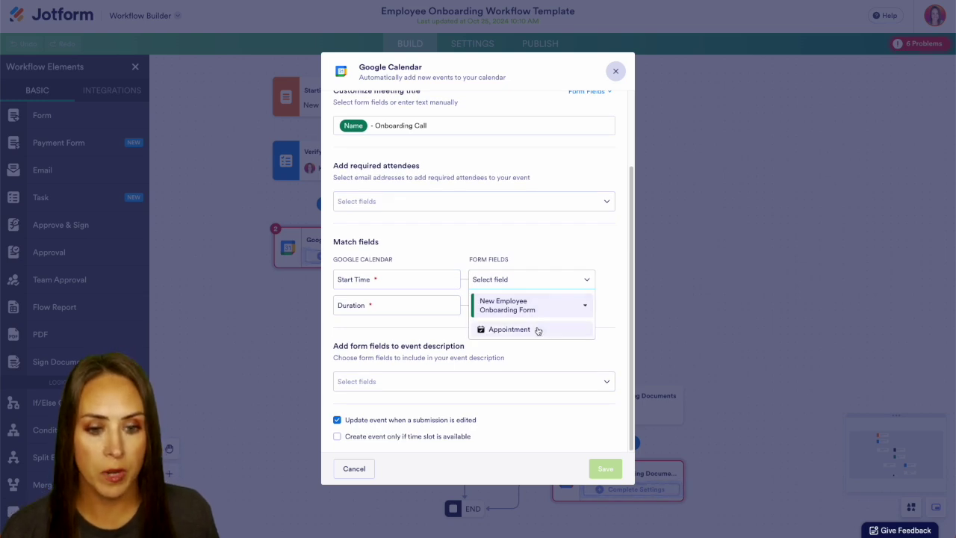
click(538, 328)
click(538, 306)
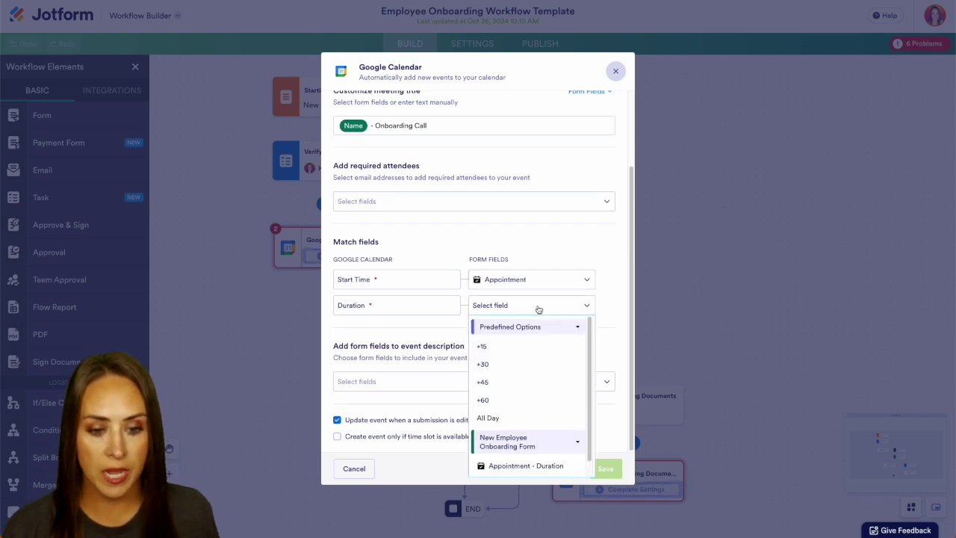
click(535, 366)
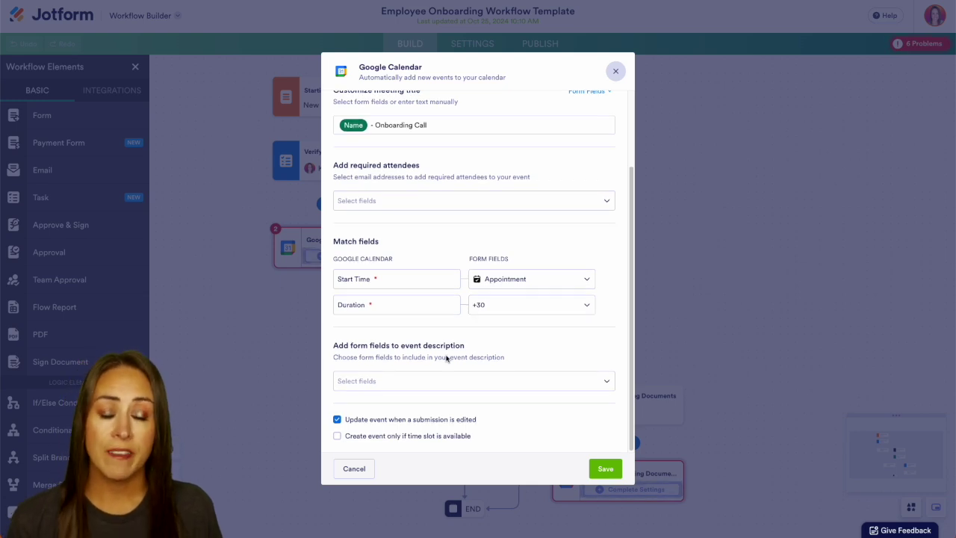
Add the Position Title and Reports To form fields to the calendar event description
click(495, 383)
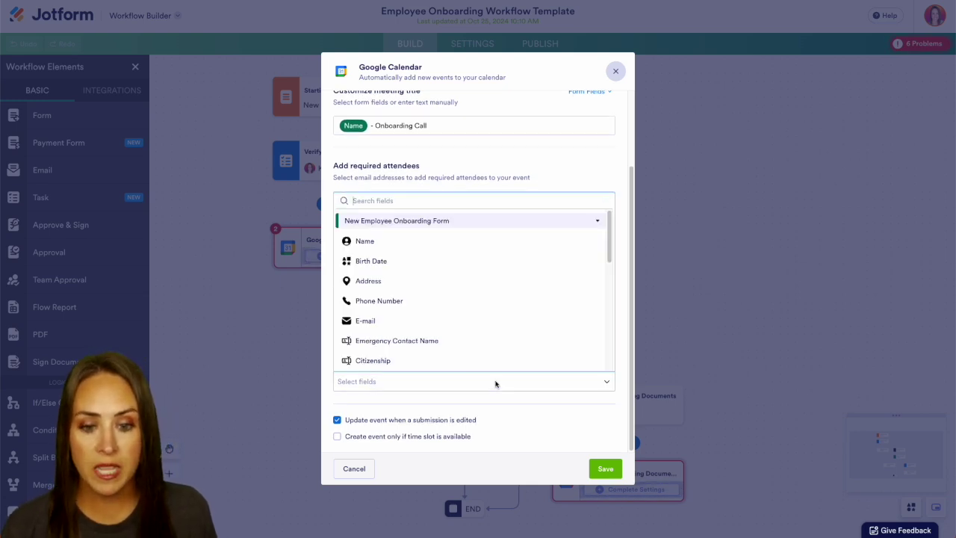
scroll(470, 327, down, 2)
scroll(472, 328, down, 2)
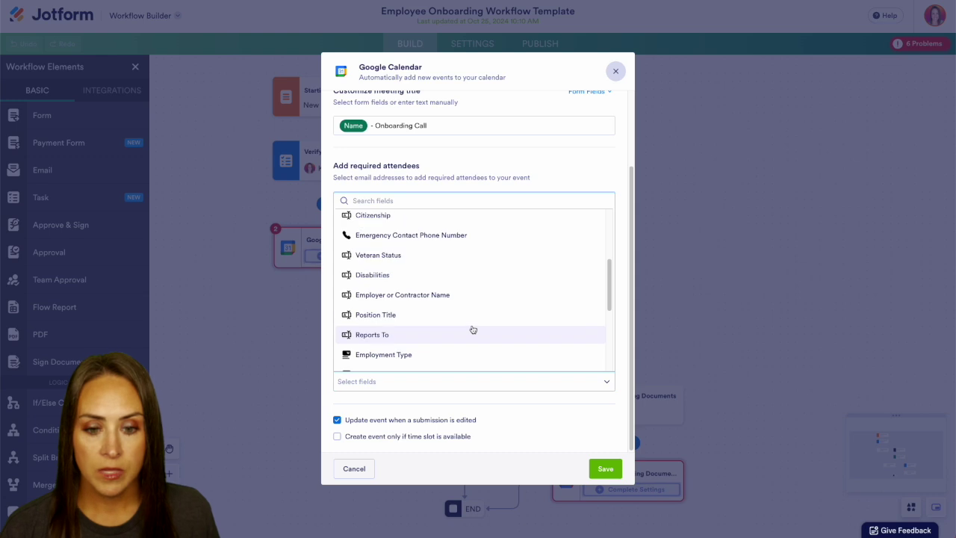
click(456, 318)
click(451, 383)
click(429, 378)
click(422, 337)
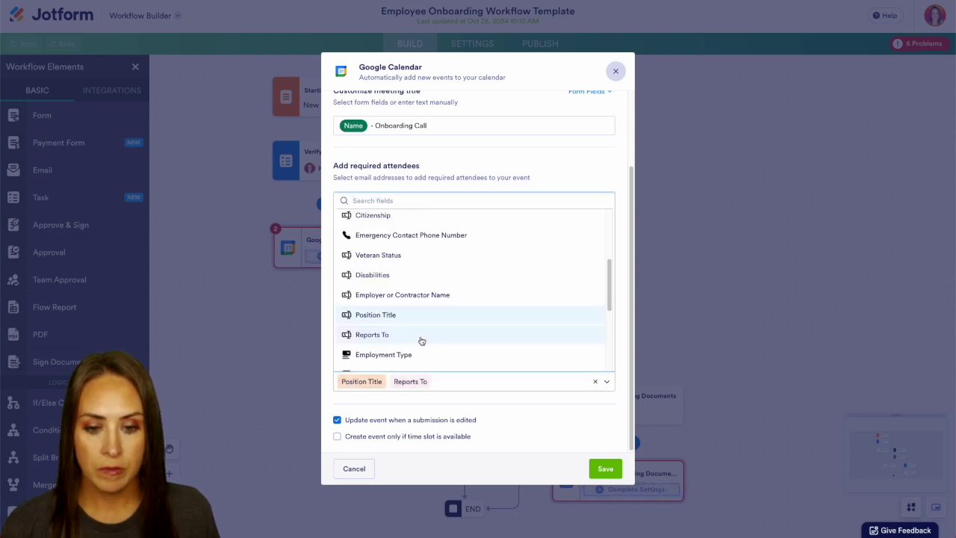
Add the Employment Type and Institution Name form fields to the calendar event description and save the Google Calendar settings
click(422, 354)
scroll(456, 341, down, 3)
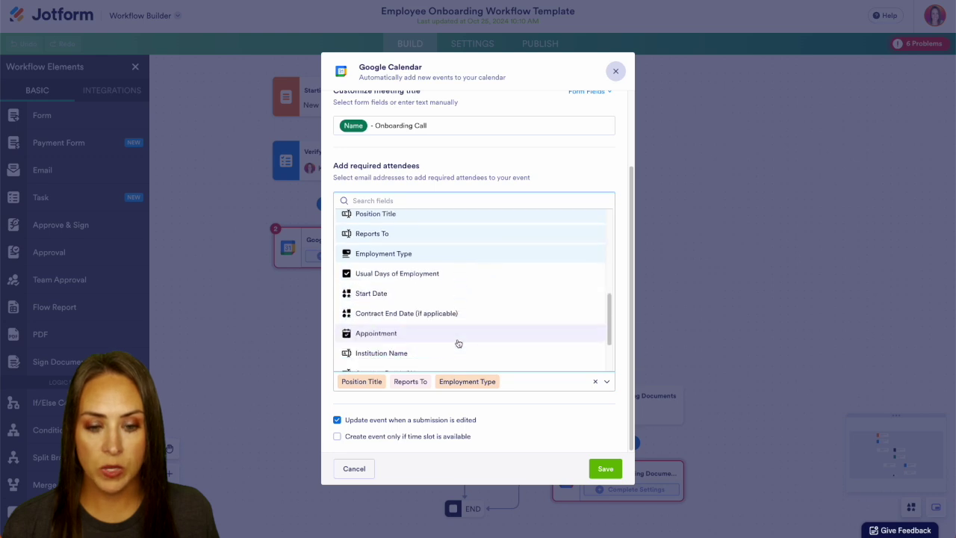
click(436, 340)
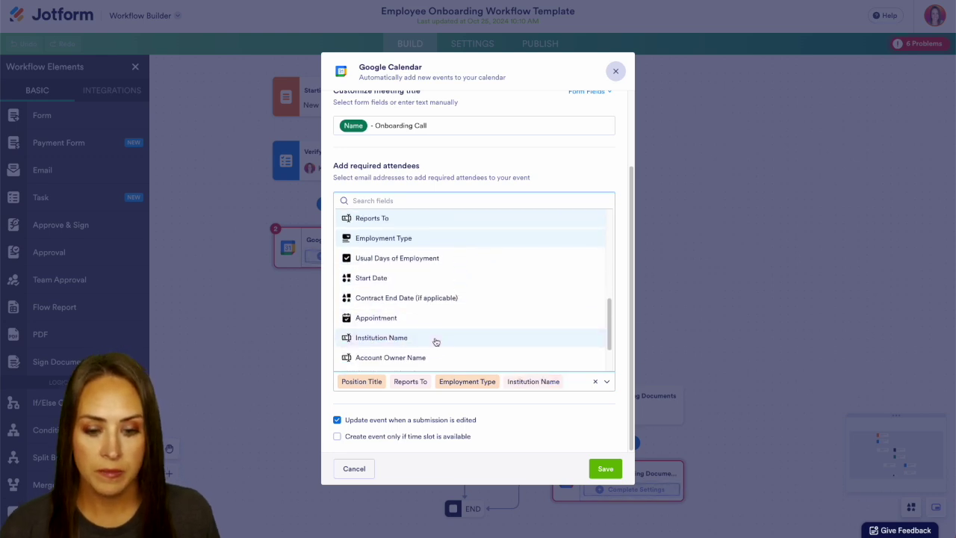
click(581, 437)
click(613, 469)
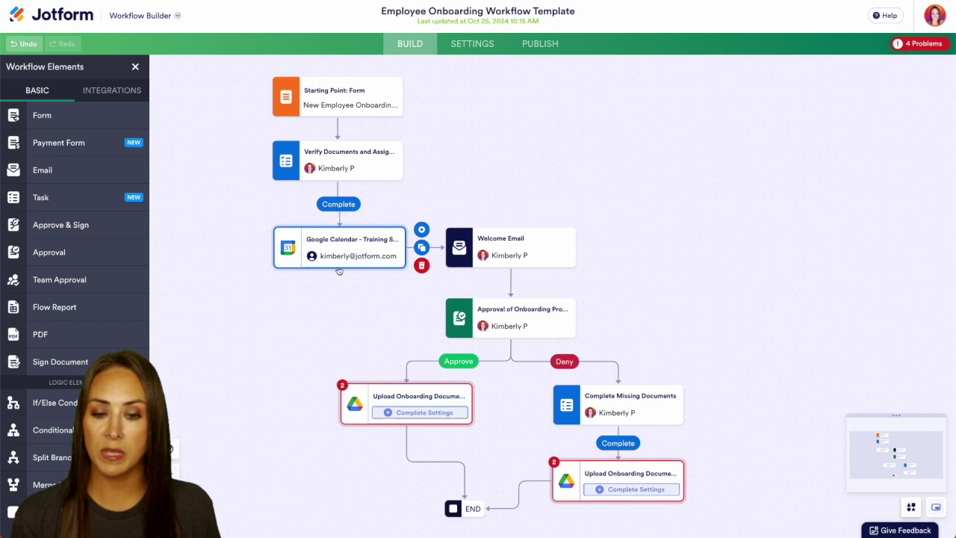
Replace the Welcome Email element's entire content with "Welcome to the team" and save the email
click(546, 251)
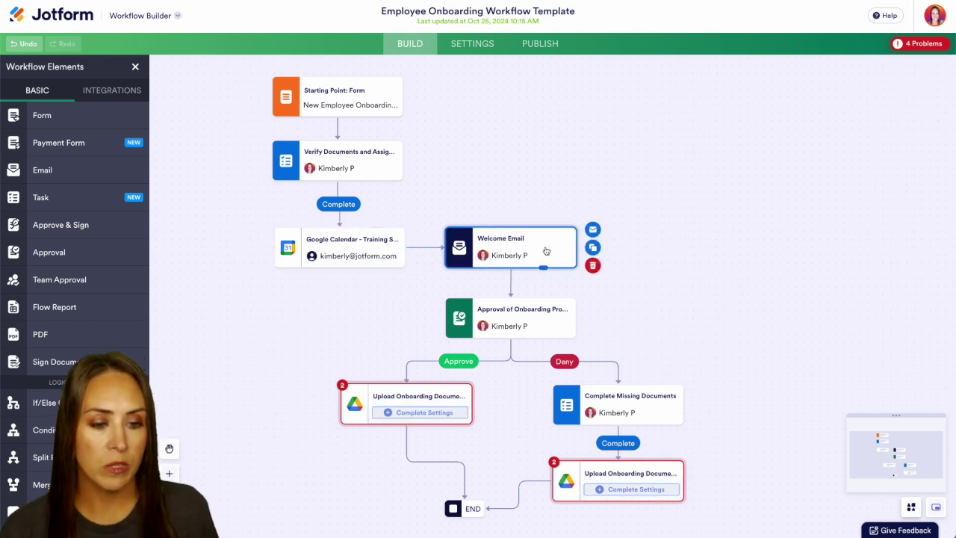
click(601, 230)
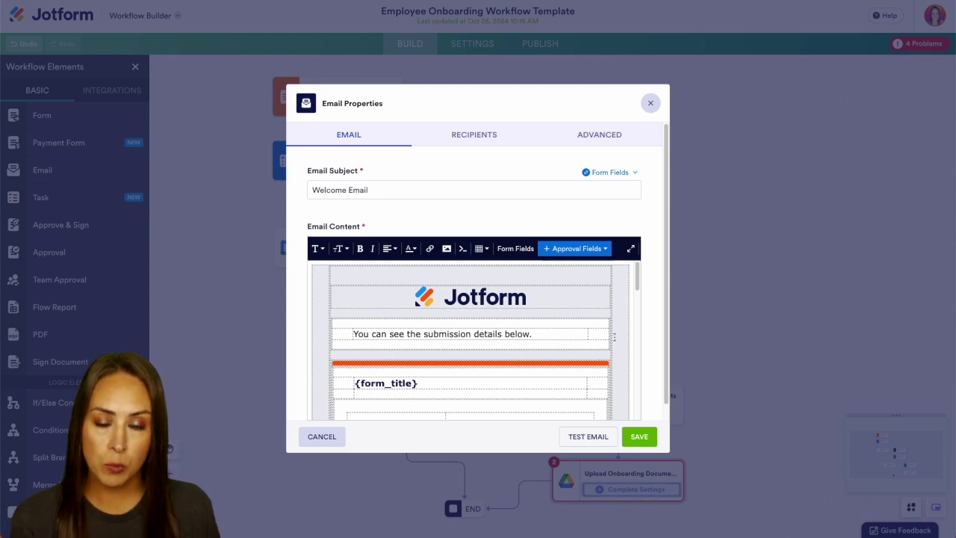
scroll(615, 338, down, 3)
scroll(615, 338, down, 10)
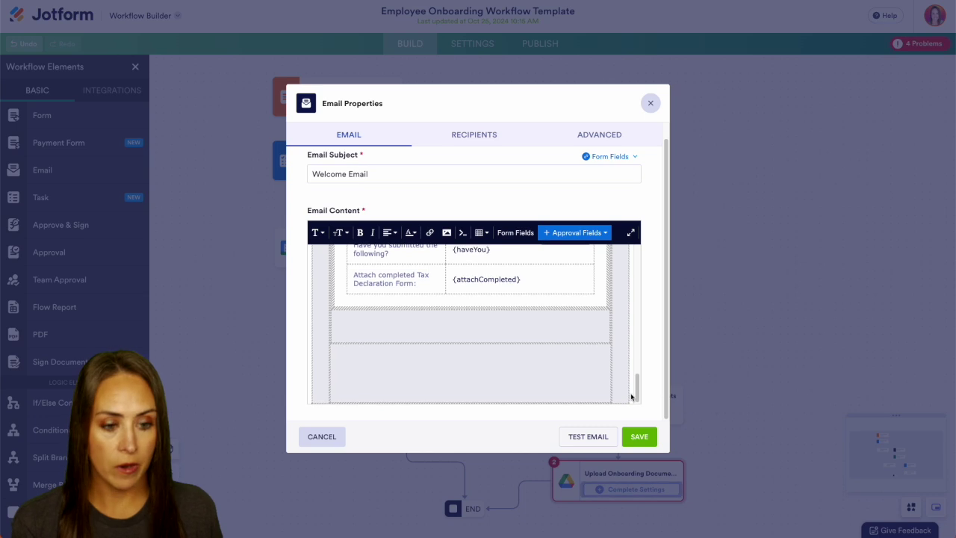
key(ctrl+a)
key(Delete)
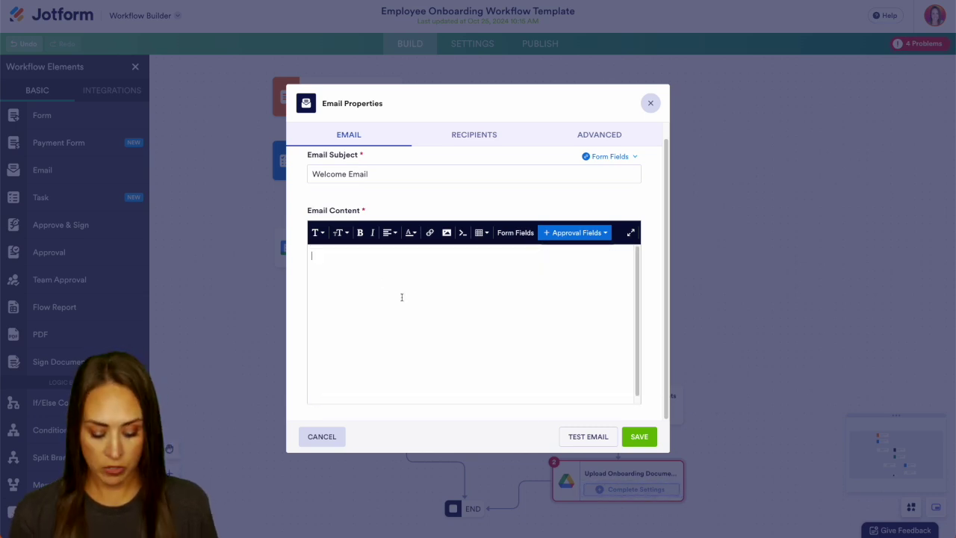
text(W)
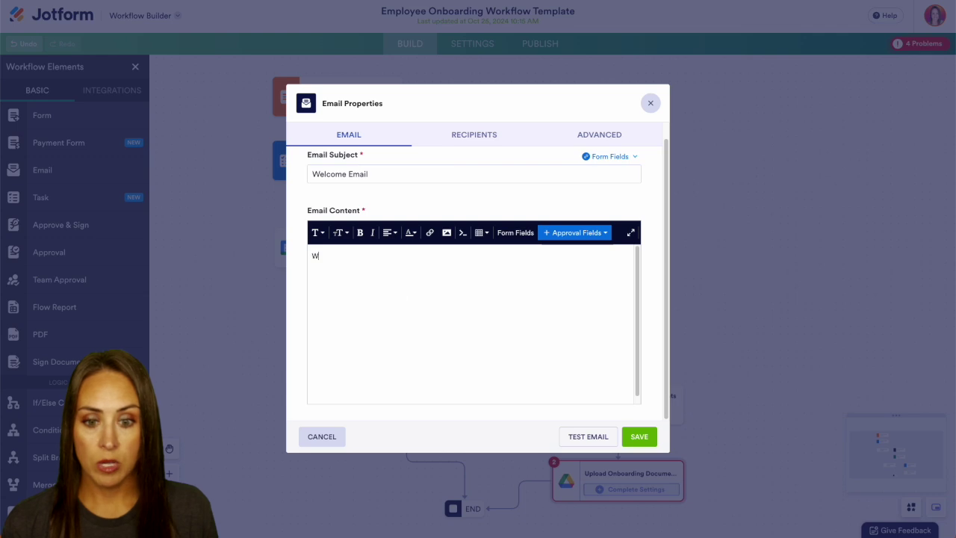
text(elcome to the team)
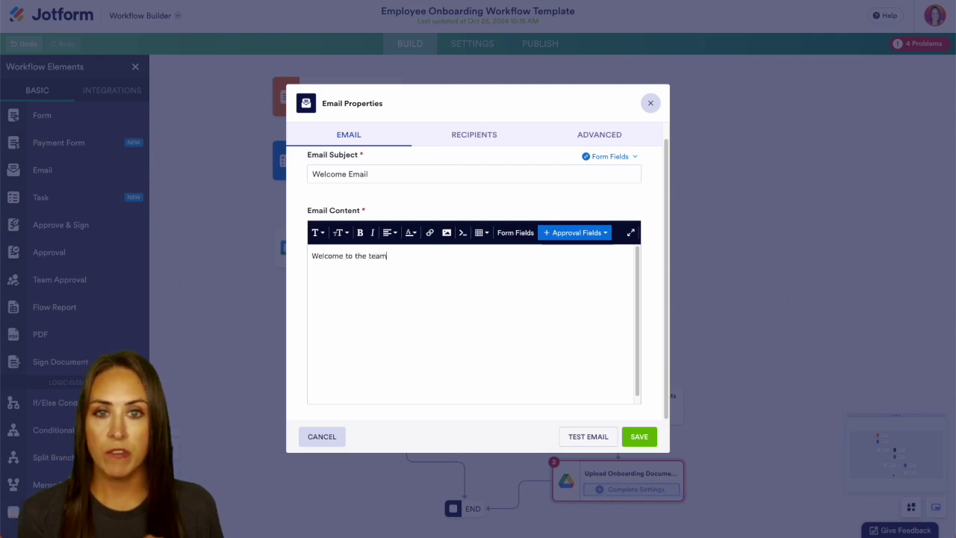
click(641, 437)
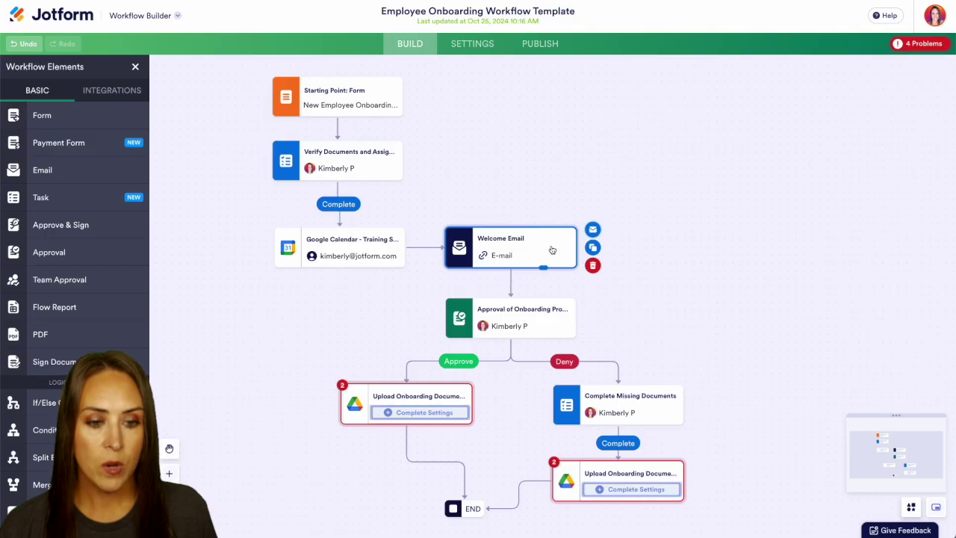
Open the properties of the Approval of Onboarding Process element
click(554, 327)
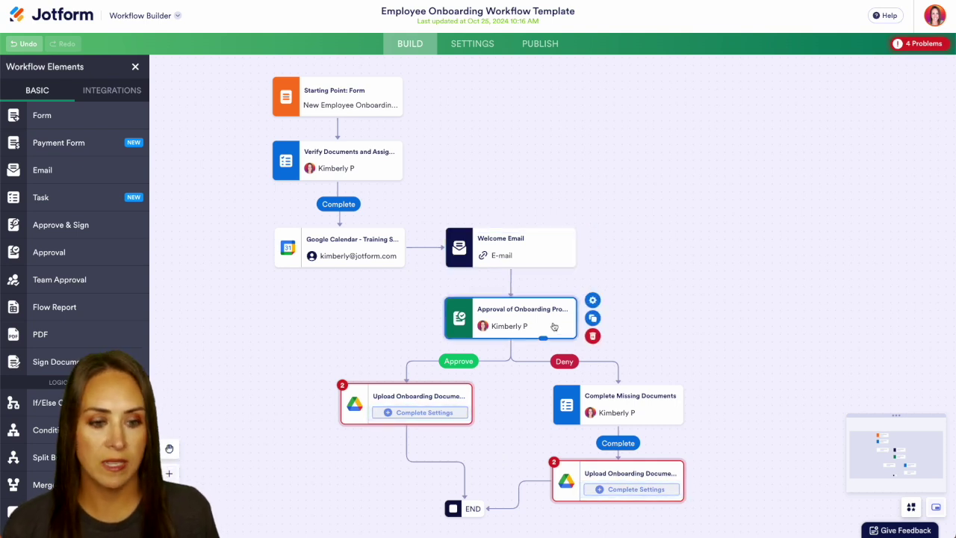
click(604, 306)
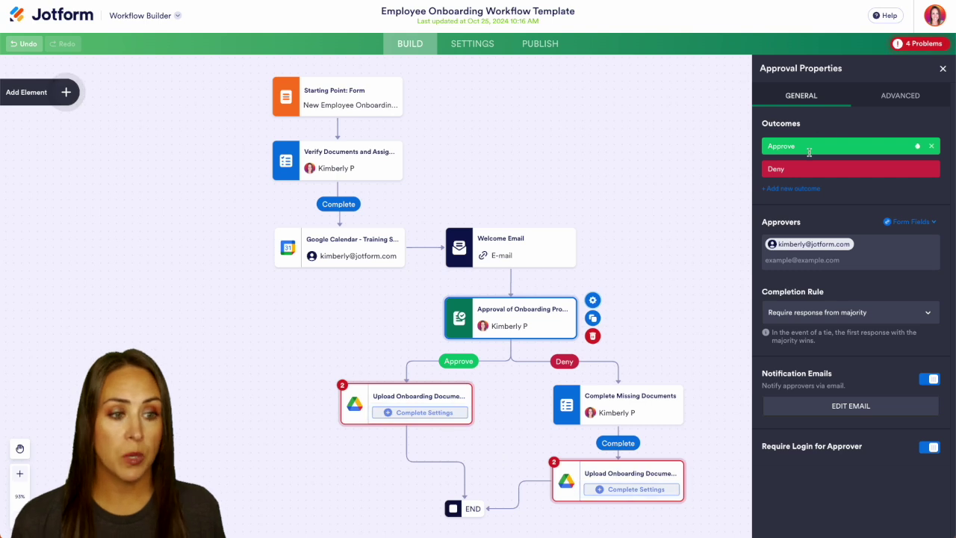
click(799, 188)
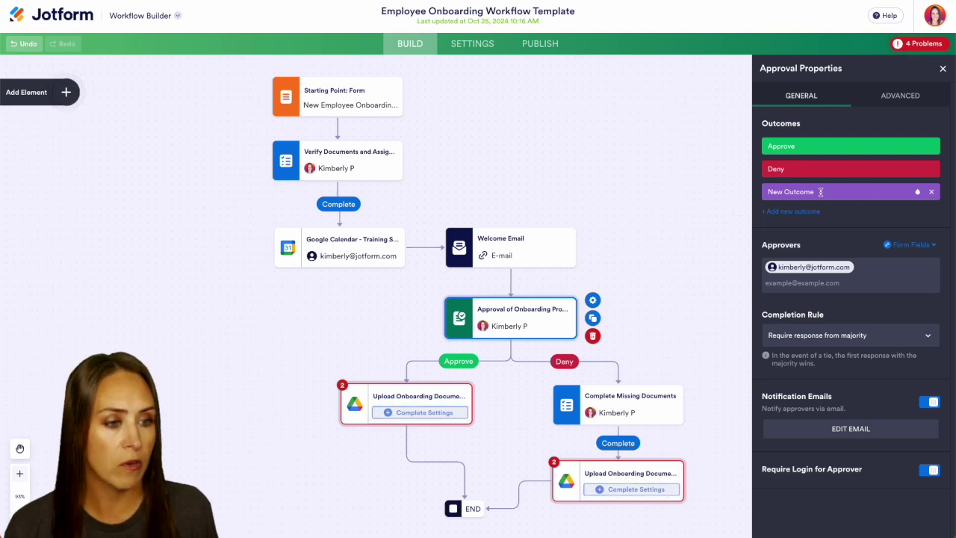
click(932, 192)
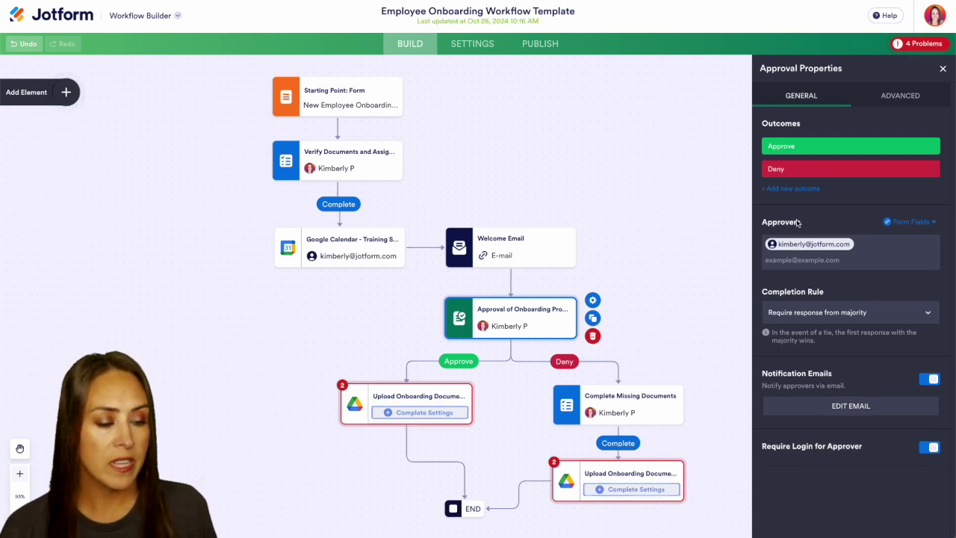
click(911, 223)
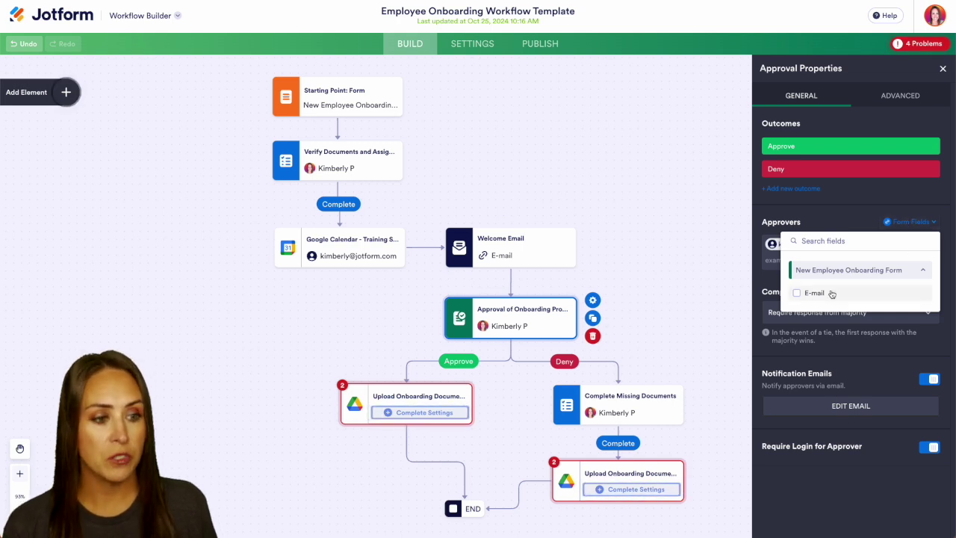
click(799, 261)
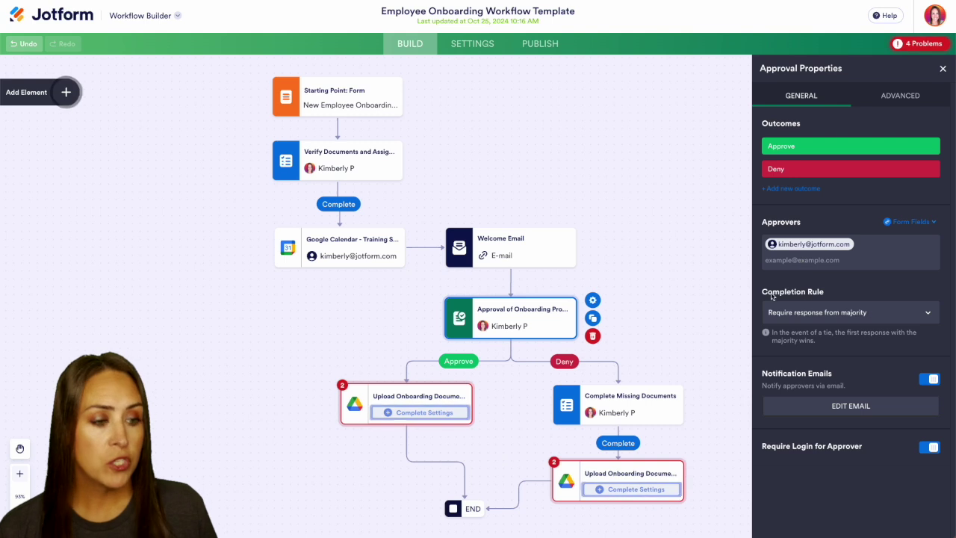
Set the approval's completion rule to "Require response from one person" and save its notification email with the subject "You've been approved"
click(887, 317)
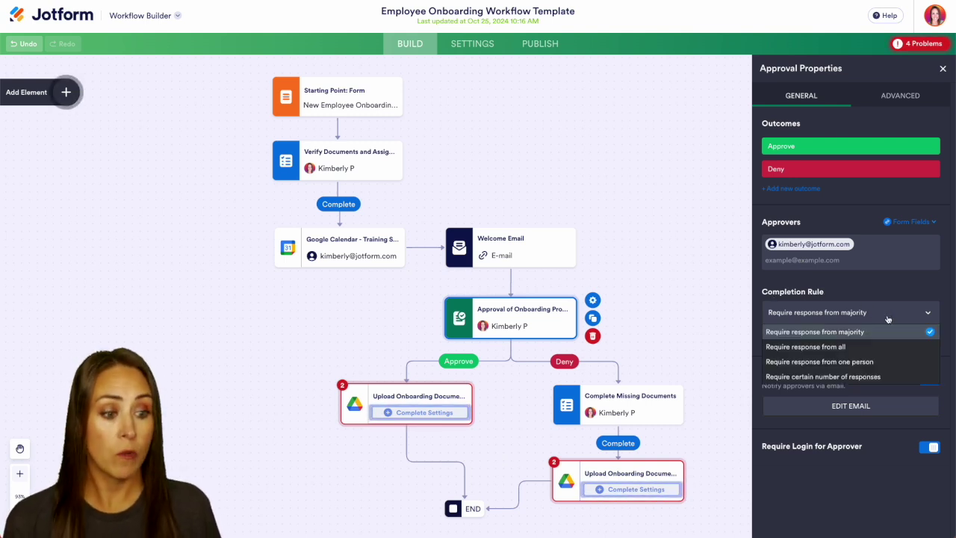
click(886, 362)
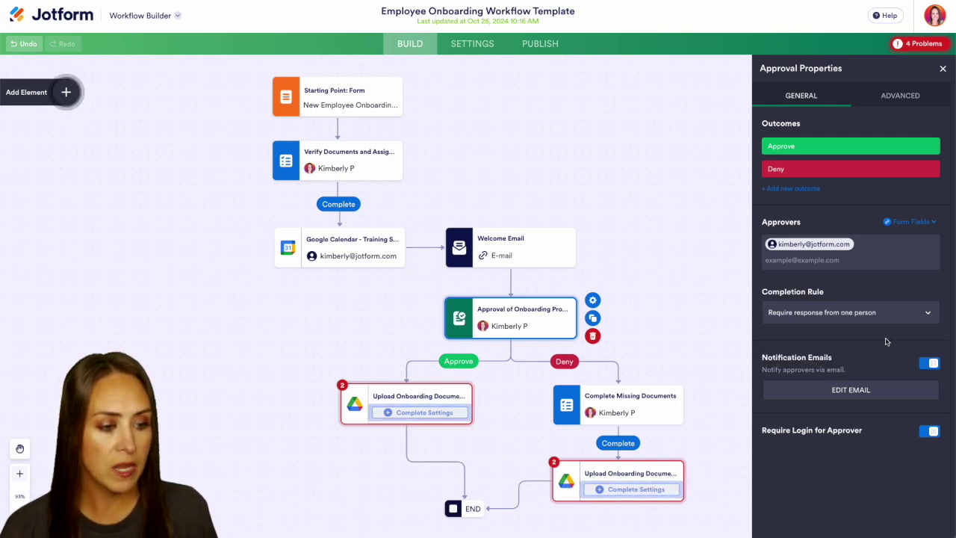
click(870, 391)
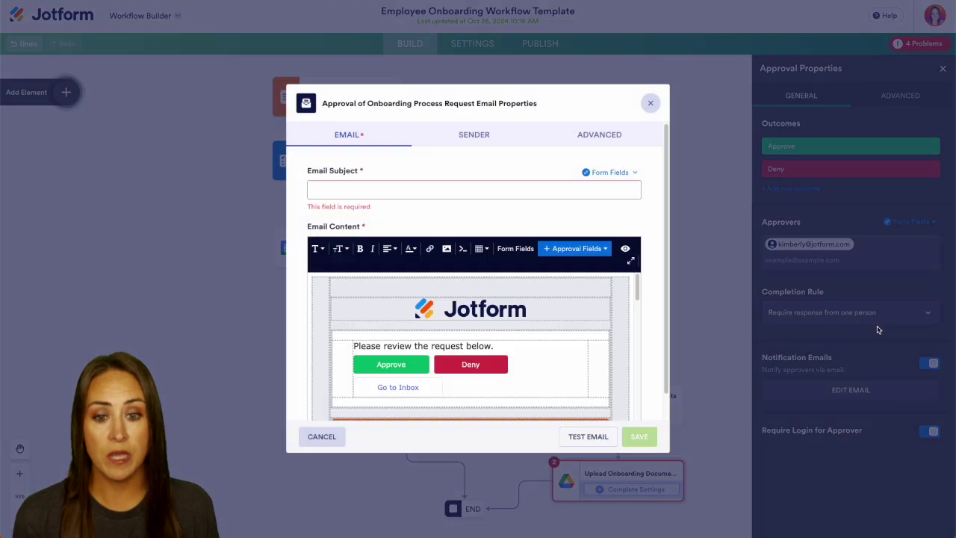
click(522, 193)
text(You've been approved)
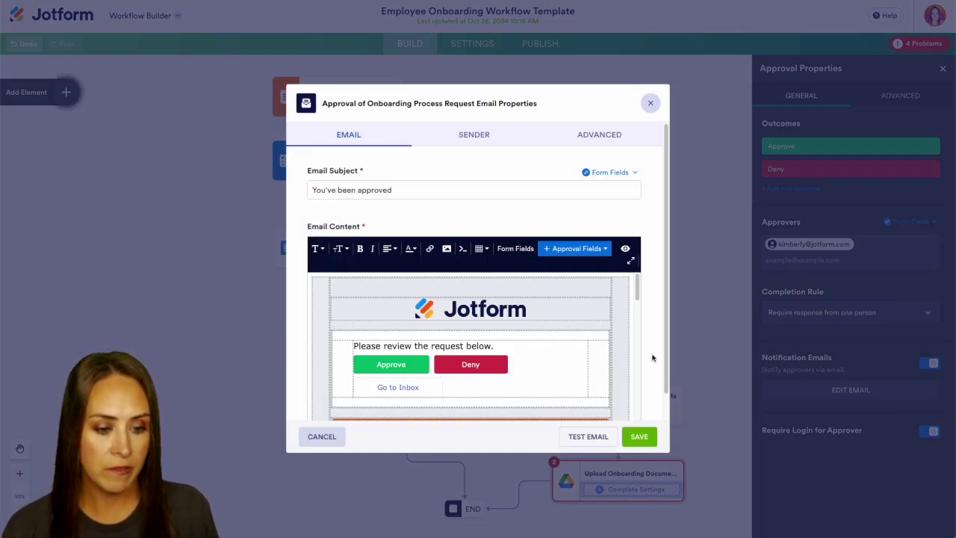
click(641, 432)
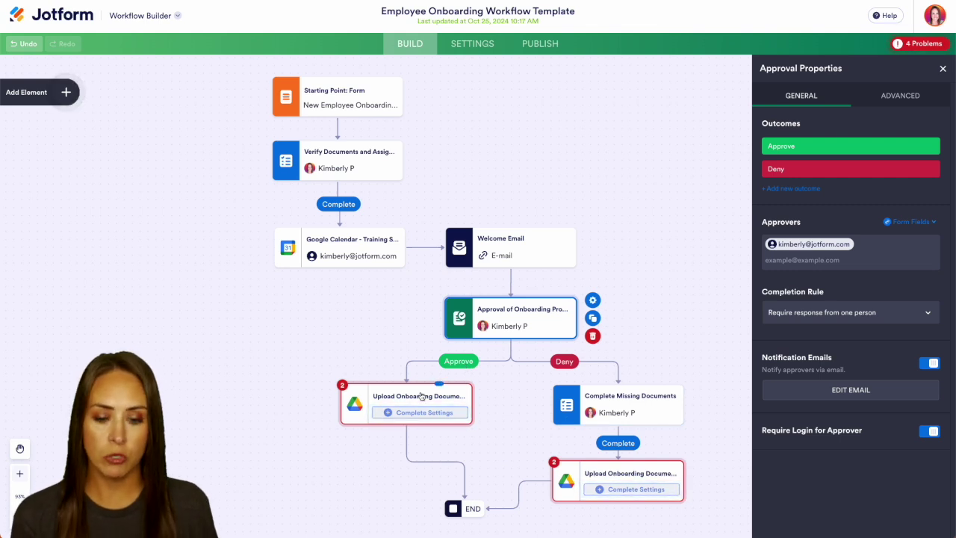
Add the Google Drive action to the Approve branch's upload element with the linked account and name its folder "New Employee Onboarding"
click(420, 413)
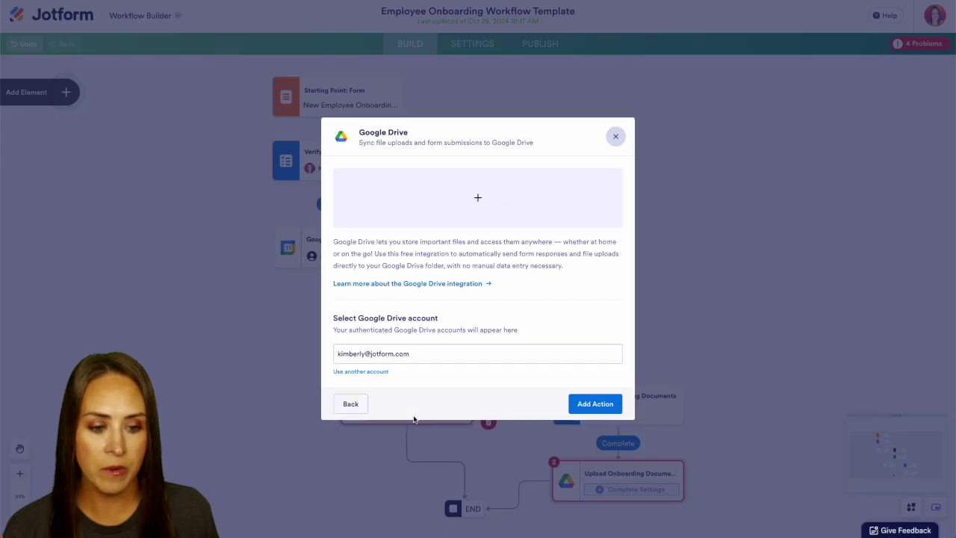
click(594, 406)
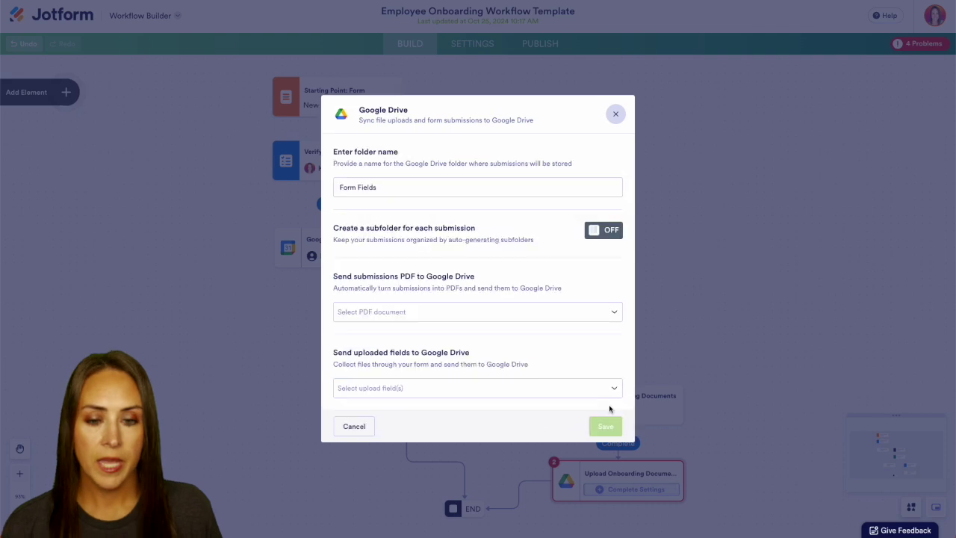
click(398, 186)
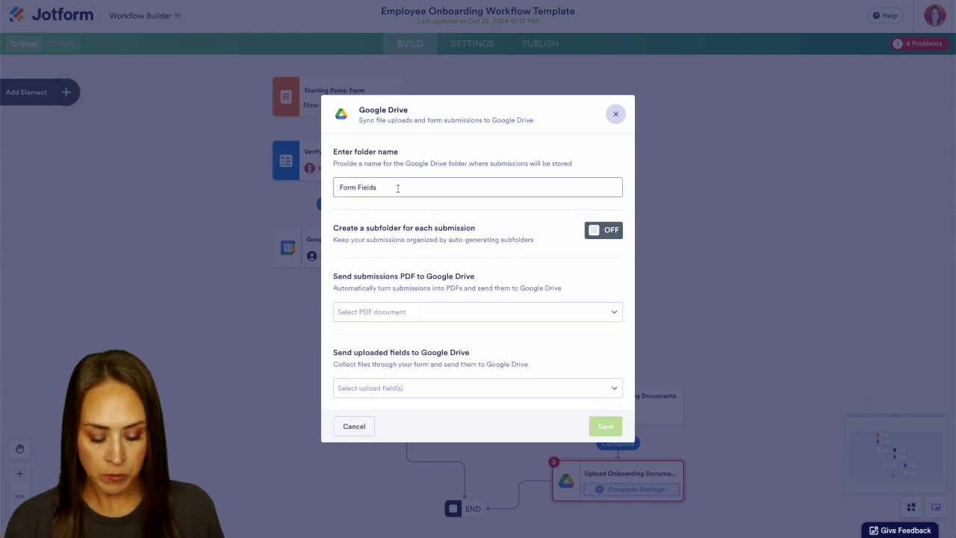
key(ctrl+a)
text(New Employee Onboard)
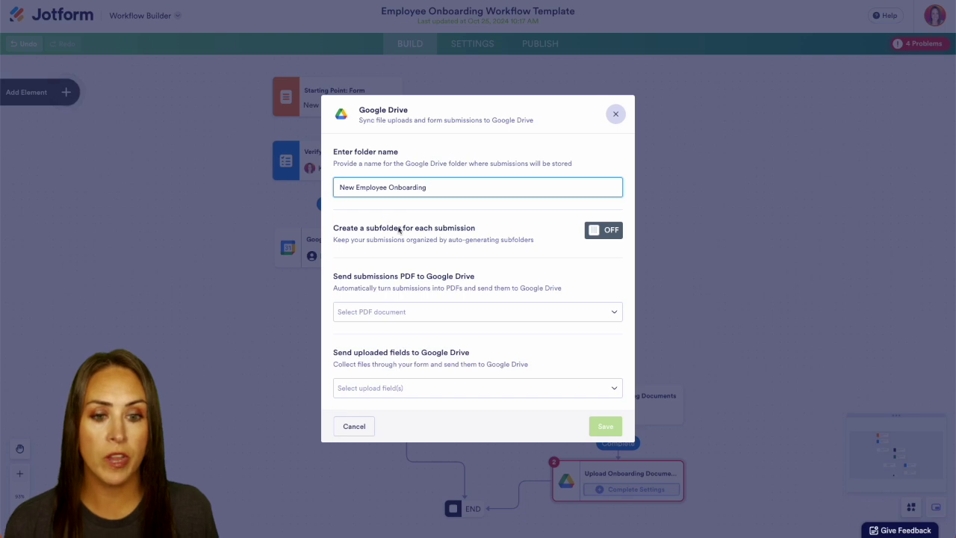
Enable a subfolder for each submission, named with the Name, Submission Date and Position Title fields separated by hyphens
click(603, 232)
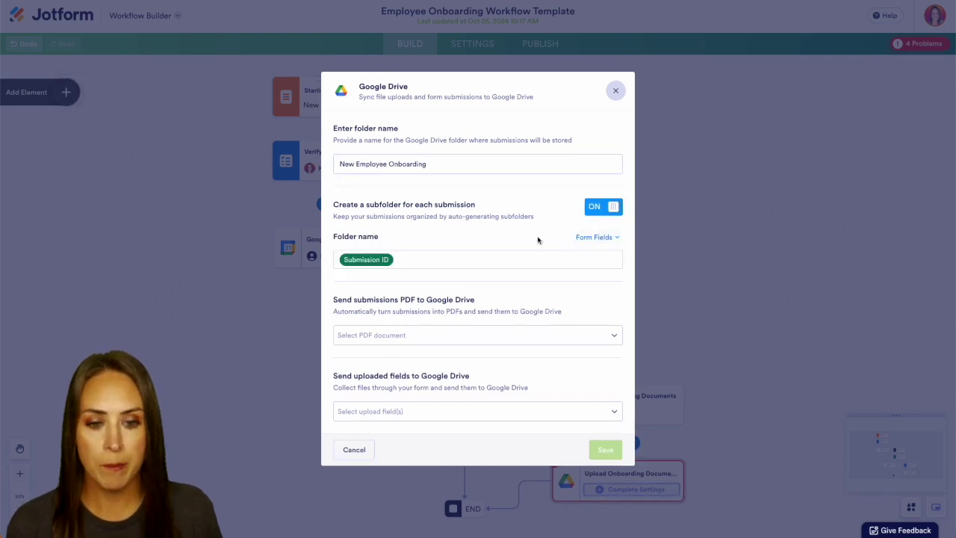
click(501, 260)
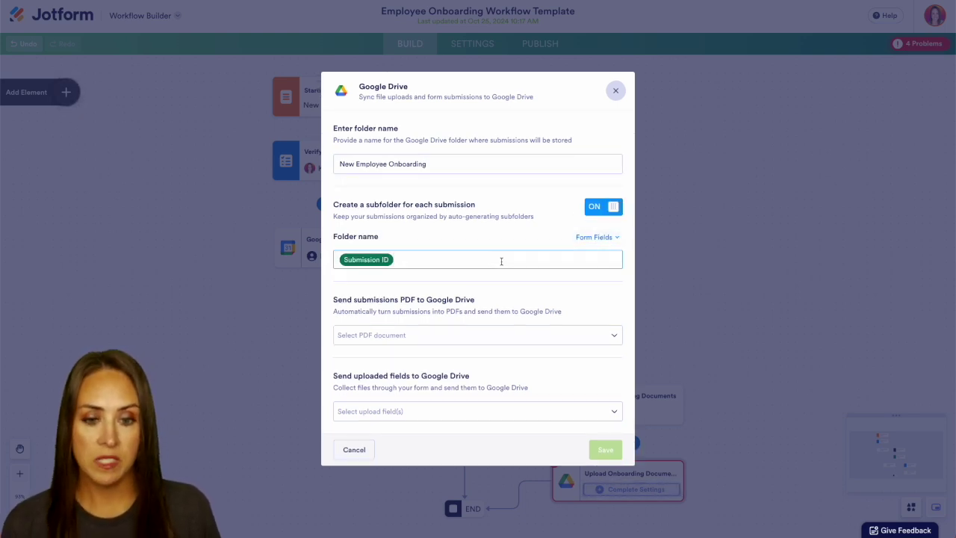
key(BackSpace)
click(598, 237)
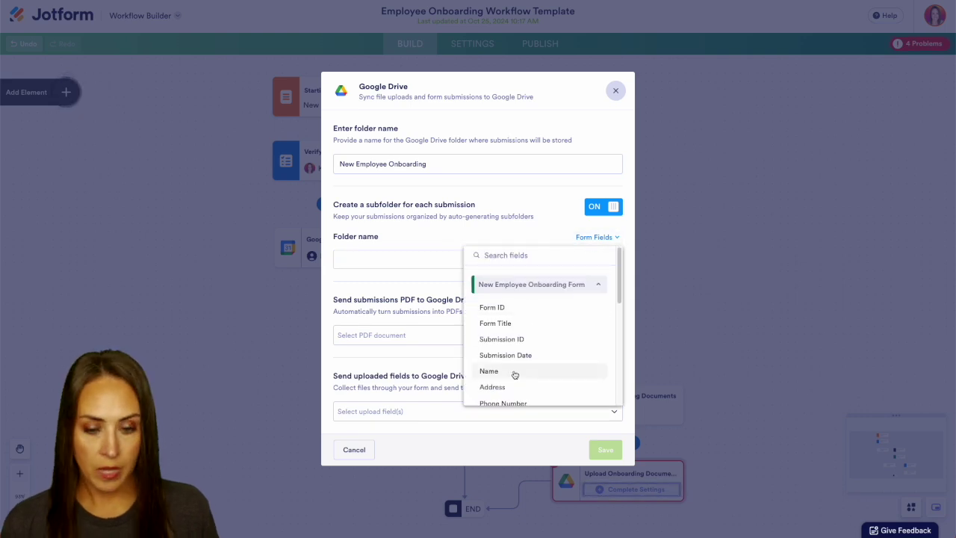
click(512, 371)
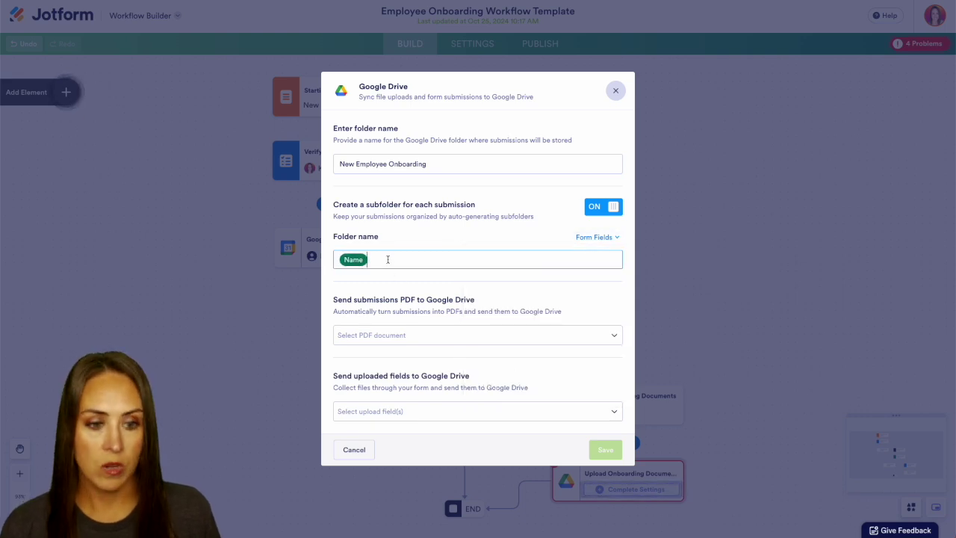
click(596, 237)
click(505, 356)
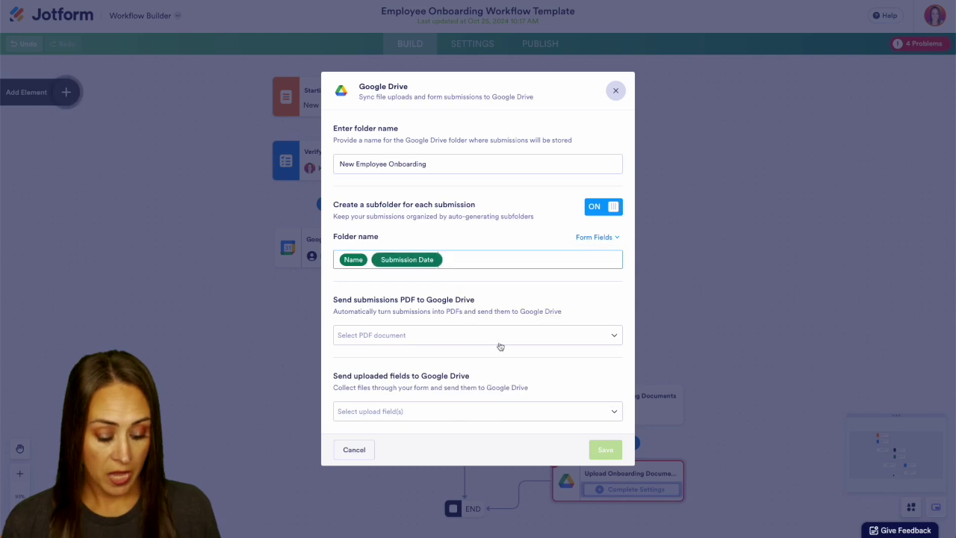
click(596, 237)
scroll(565, 337, down, 5)
click(500, 355)
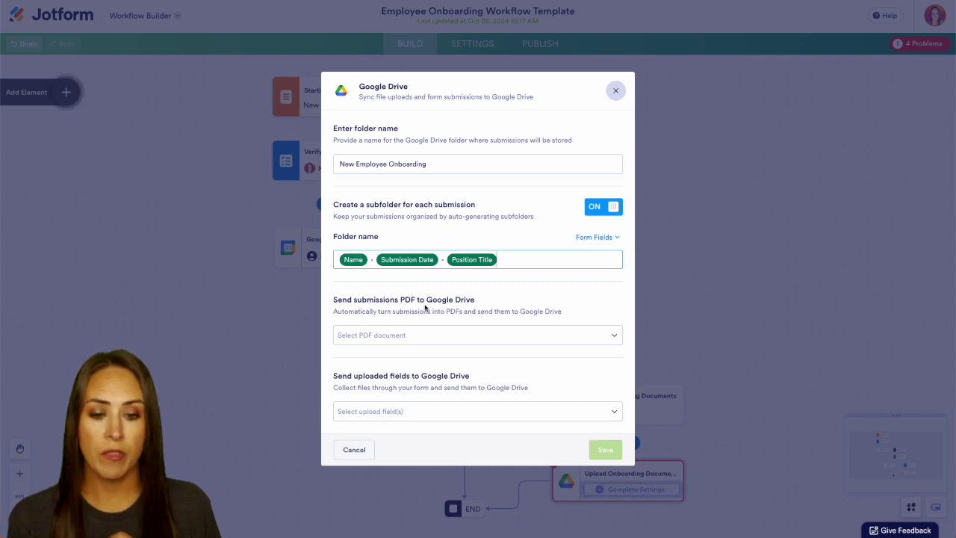
Send the "New Document" submissions PDF and the "Attach completed Tax Declaration Form:" upload field to Google Drive
click(429, 337)
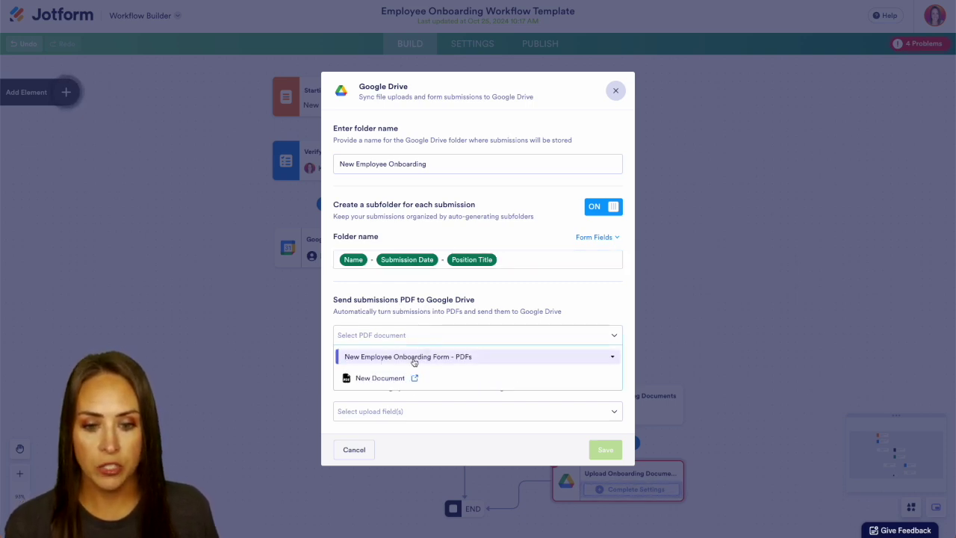
click(375, 378)
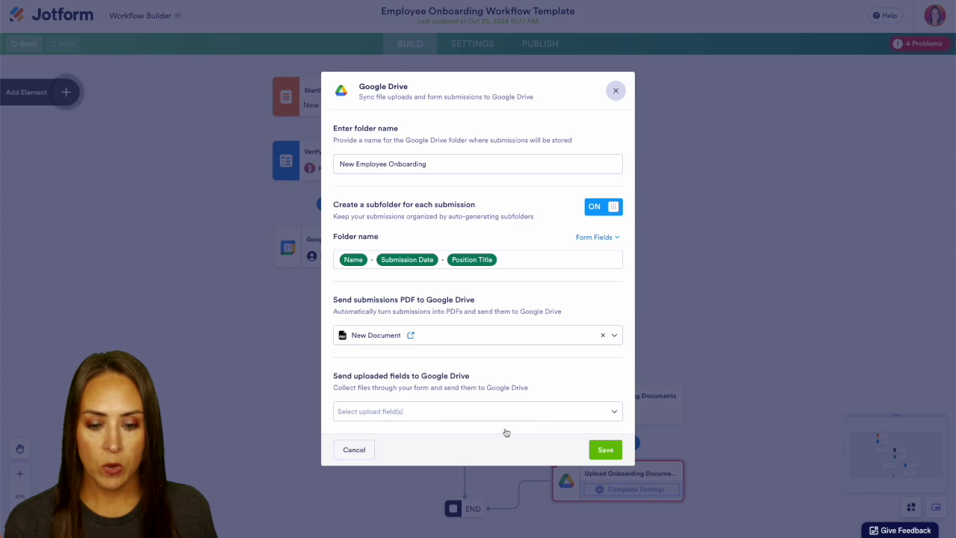
click(473, 417)
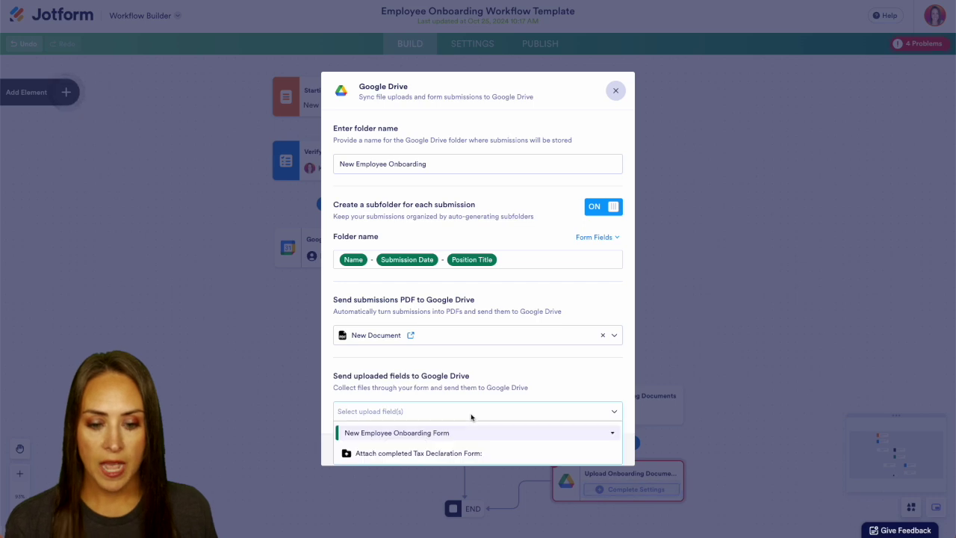
click(480, 453)
click(531, 379)
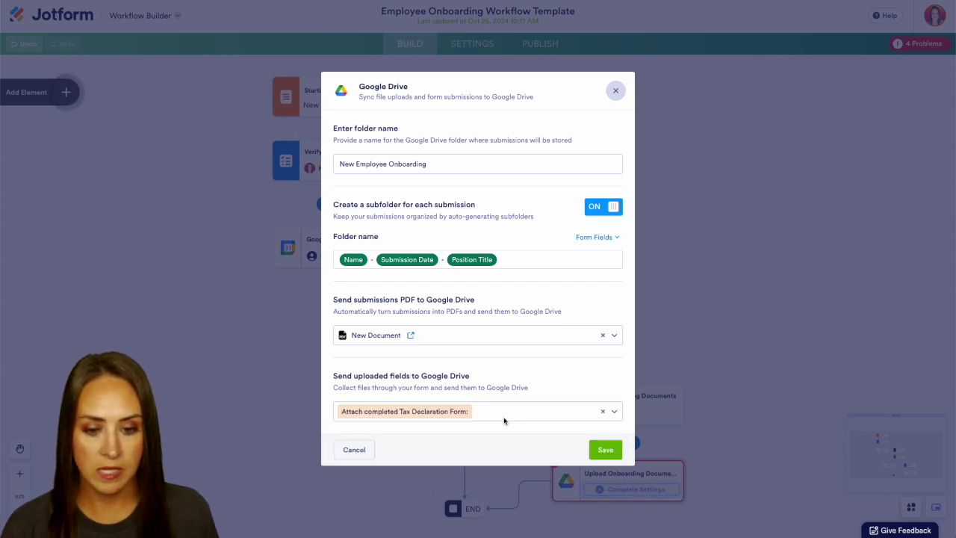
Save the Approve branch's Google Drive settings and review the properties of the Complete Missing Documents task
click(606, 449)
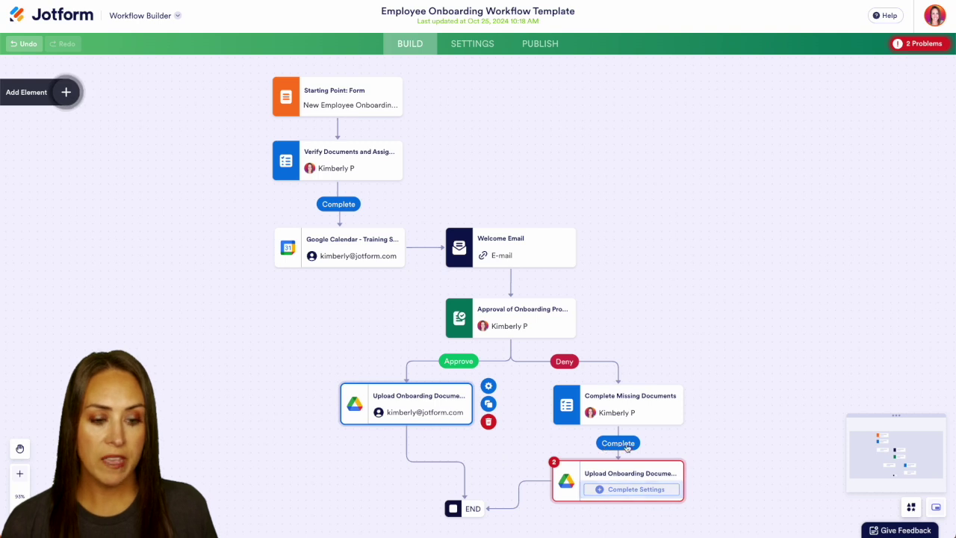
click(642, 404)
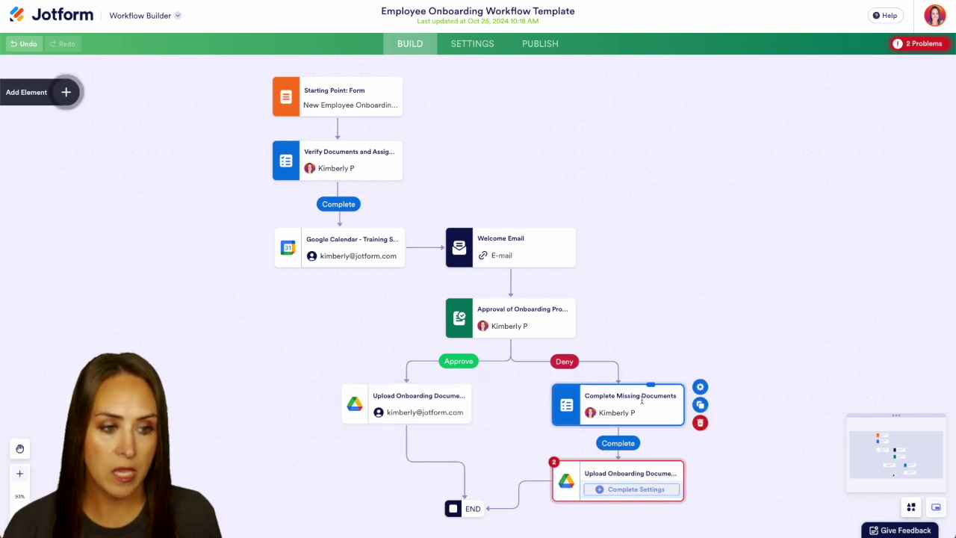
click(700, 386)
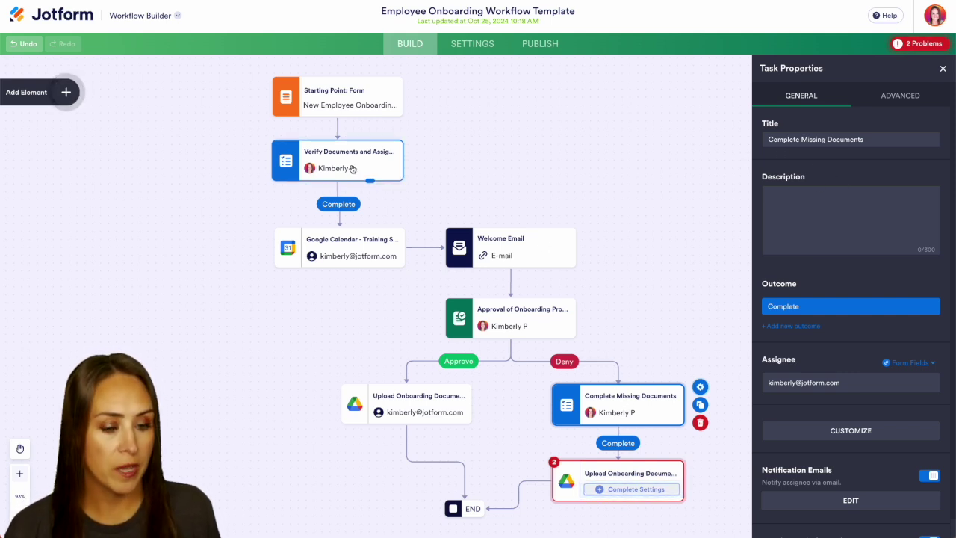
click(944, 69)
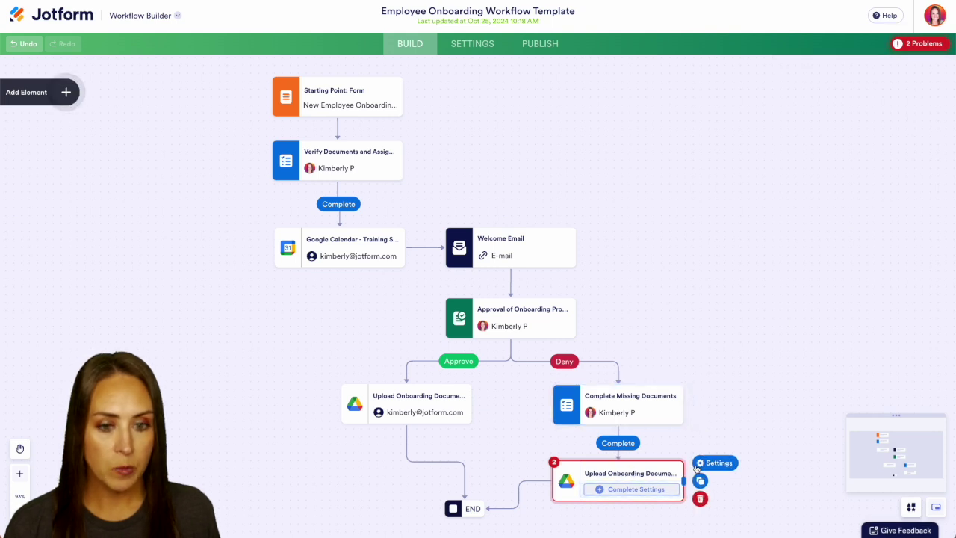
Add the Google Drive action to the Deny branch's upload element with the linked account and name its folder "New Employee Onboarding"
click(697, 465)
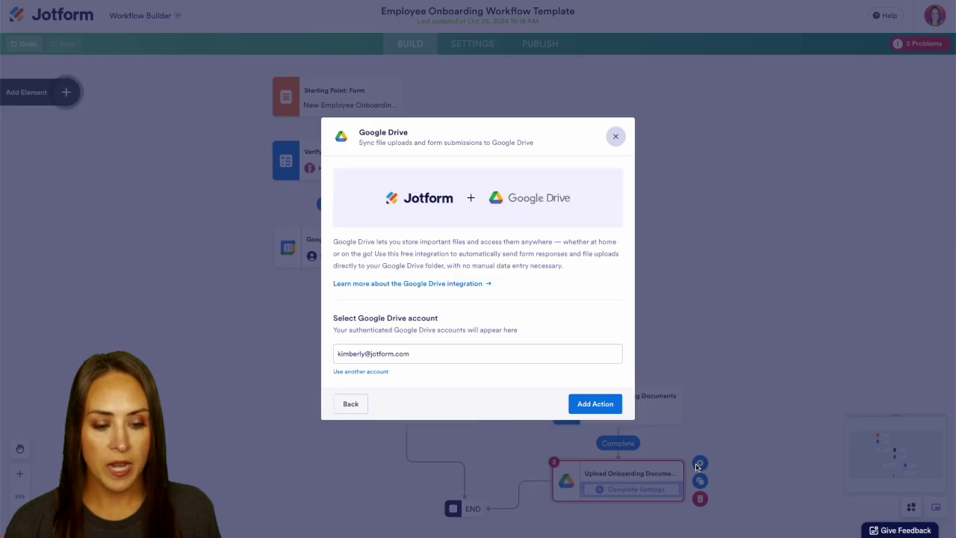
click(594, 403)
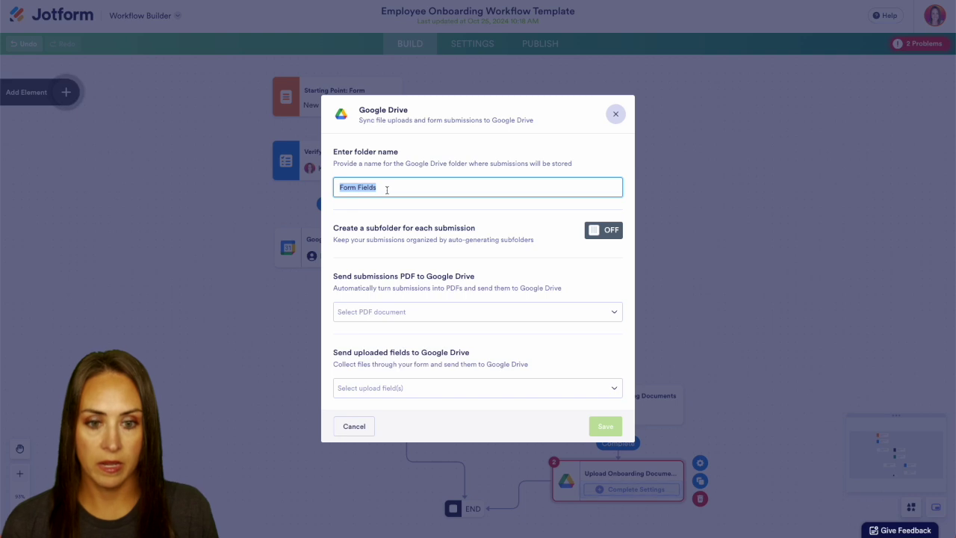
text(New)
click(440, 213)
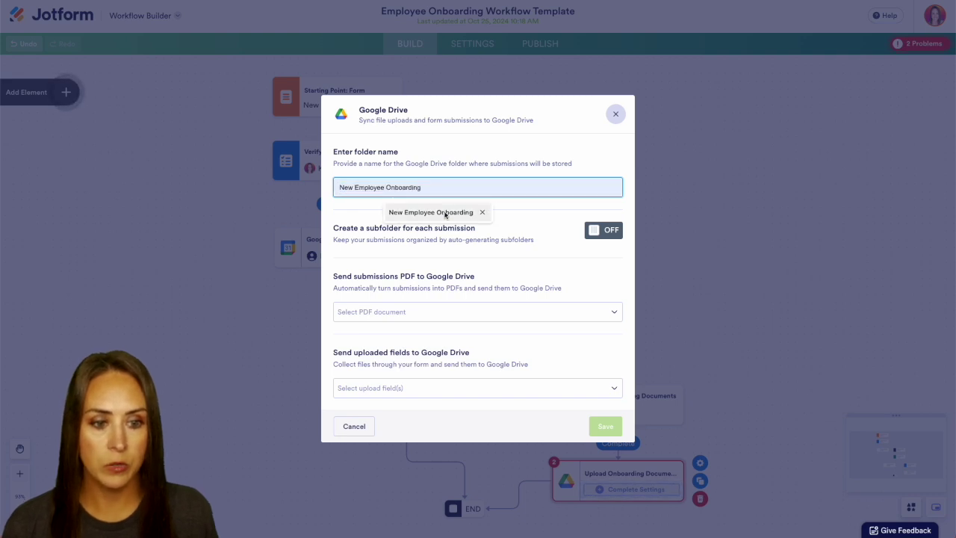
Create a subfolder for each Deny-branch submission, named with the Name, Submission Date and Position Title fields separated by hyphens
click(593, 230)
click(418, 259)
key(BackSpace)
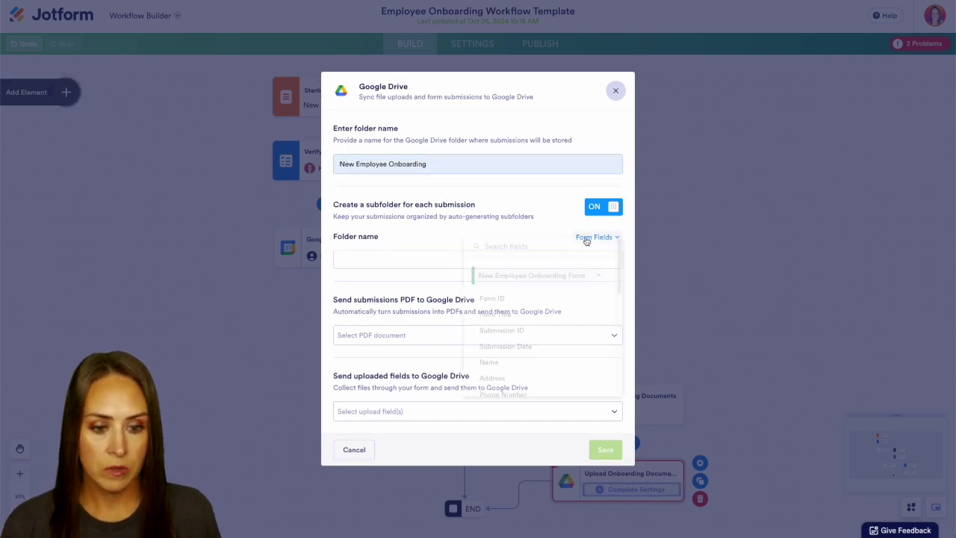
click(597, 237)
click(506, 369)
text(-)
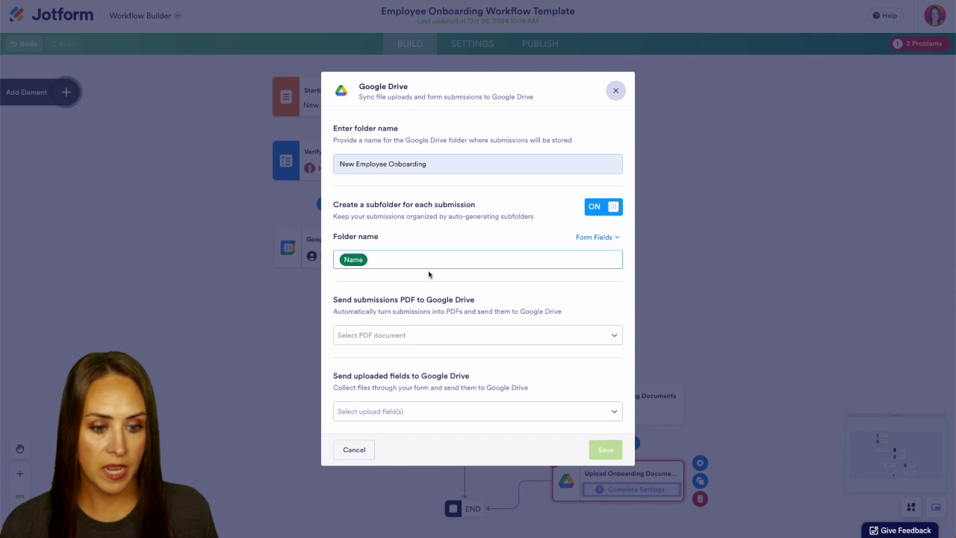
click(596, 237)
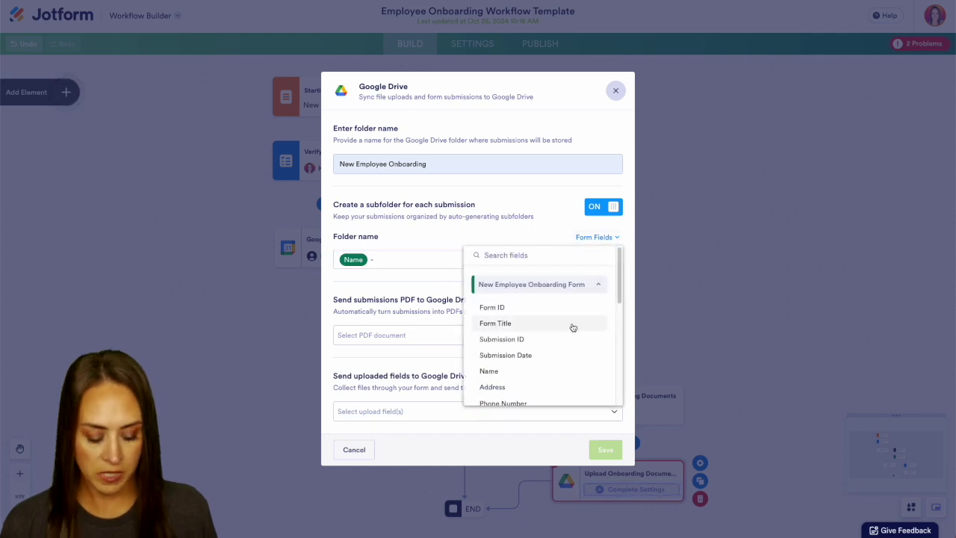
click(522, 355)
text(-)
click(597, 237)
click(508, 384)
Choose the "New Document" PDF and the "Attach completed Tax Declaration Form:" field for the Deny branch's Google Drive upload and save the settings
click(394, 336)
click(412, 378)
click(418, 413)
click(403, 453)
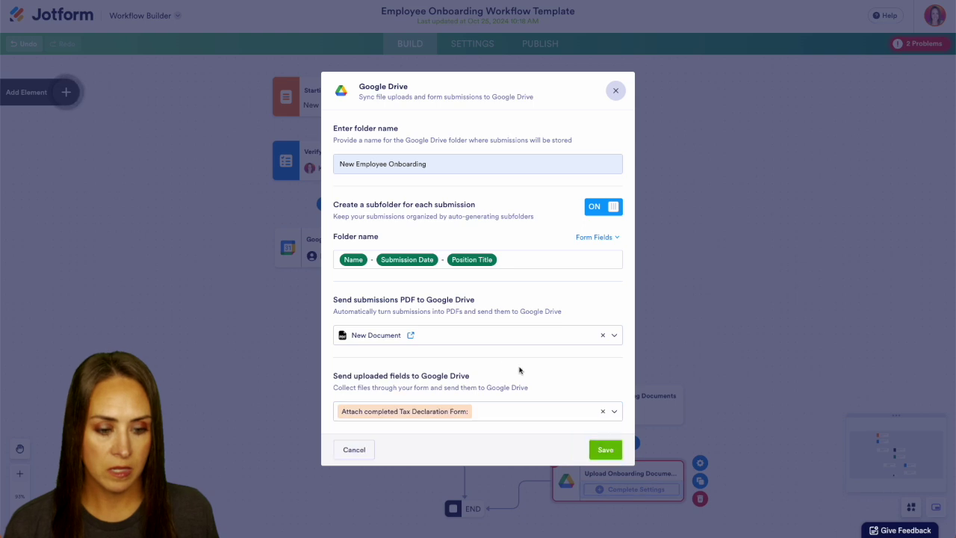
click(606, 453)
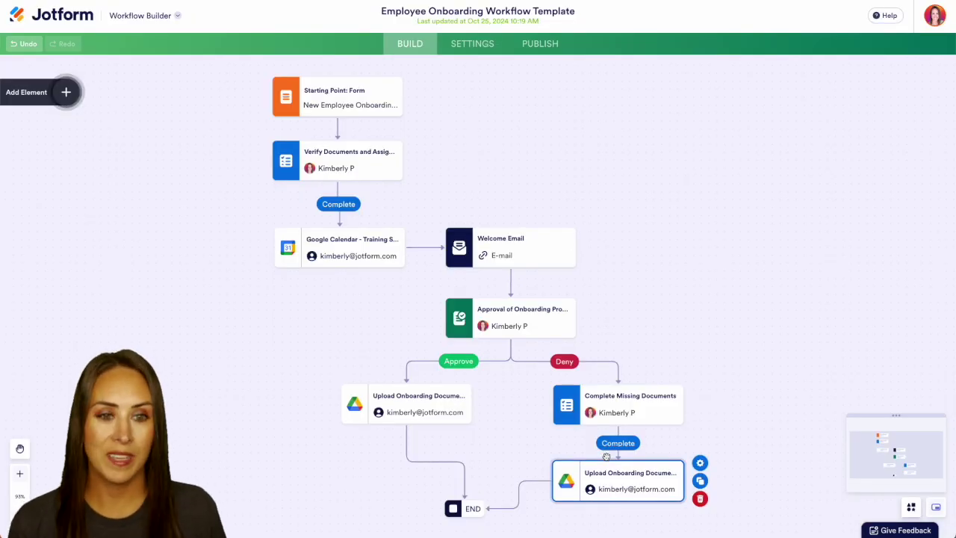
Submit the filled-in onboarding form from the published workflow as a test and open the form's Inbox
click(540, 45)
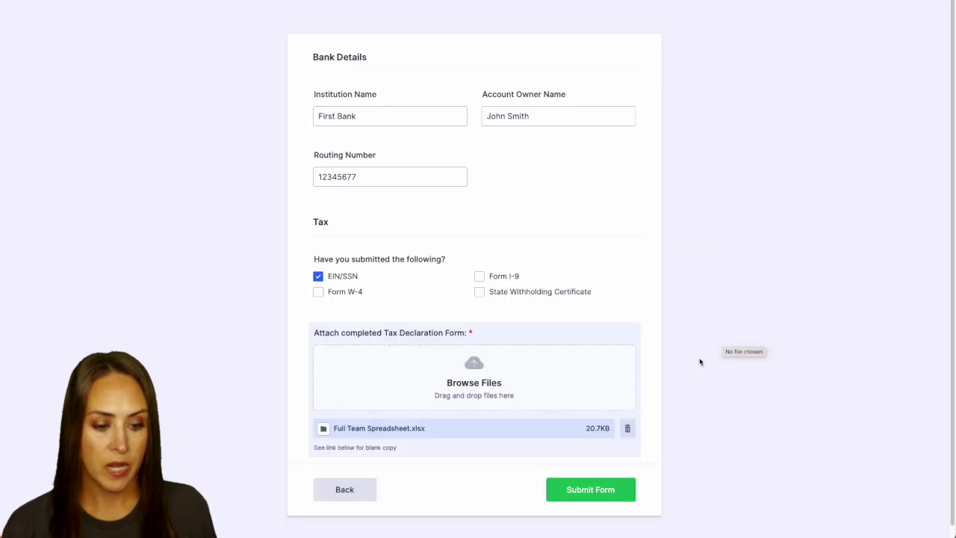
click(582, 496)
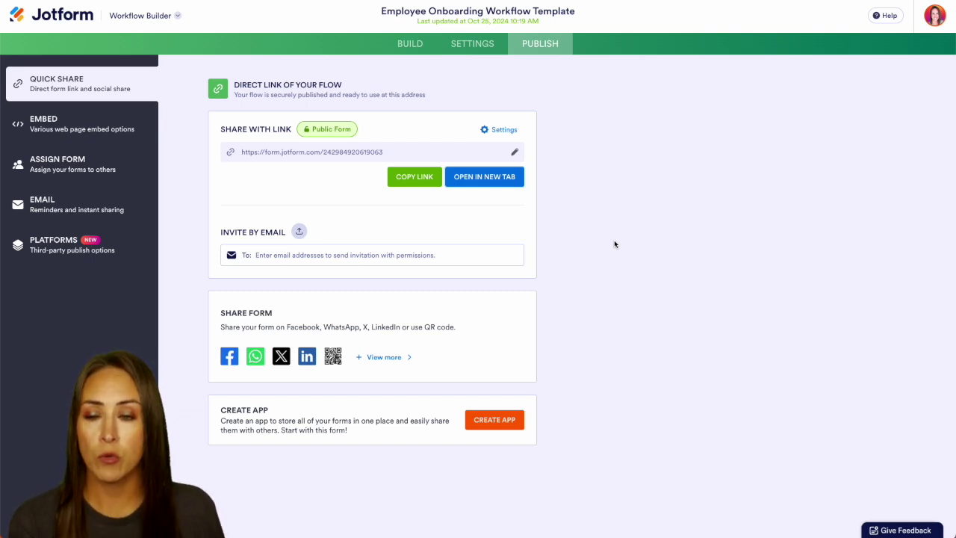
click(174, 16)
click(179, 46)
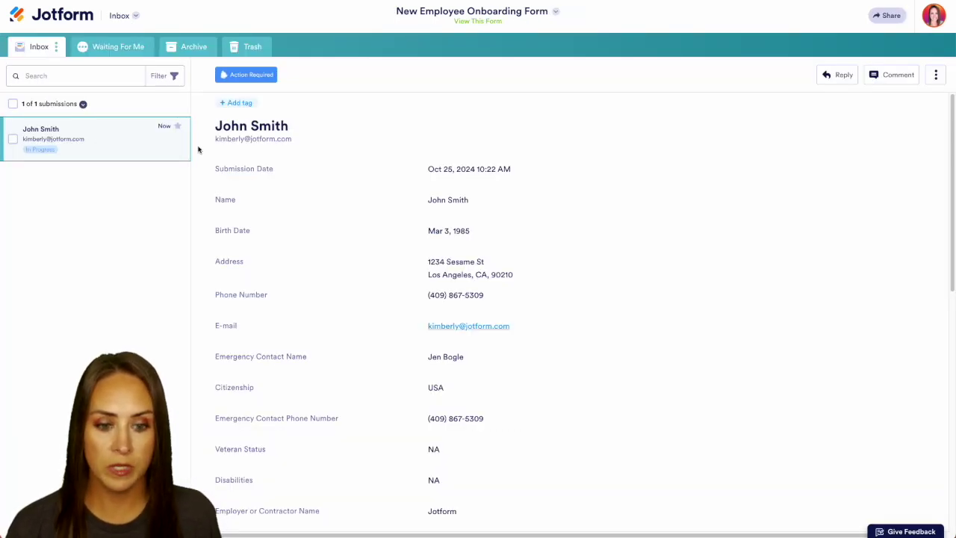
Submit the test submission's "Verify Documents and Assign Training Schedules" task with the response Complete
scroll(568, 346, down, 2)
scroll(568, 345, down, 6)
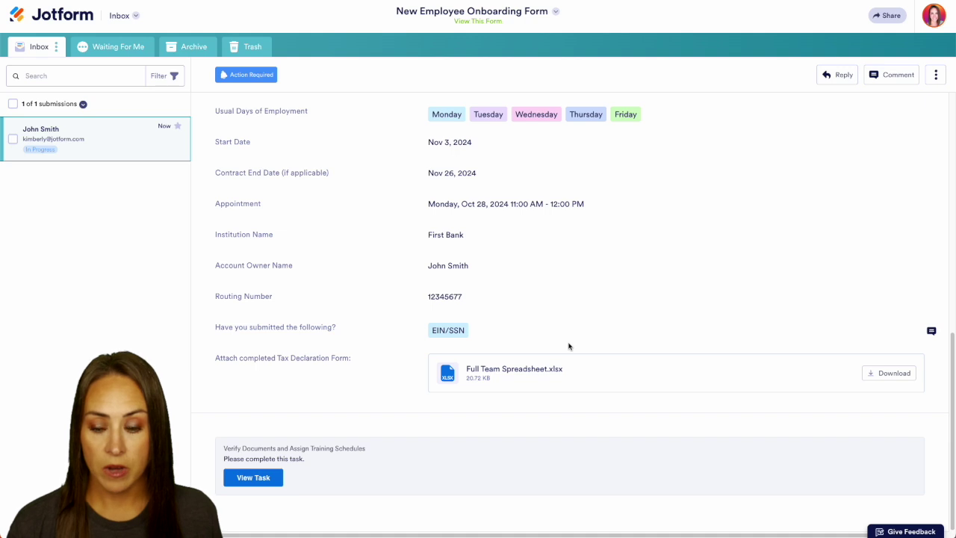
click(254, 478)
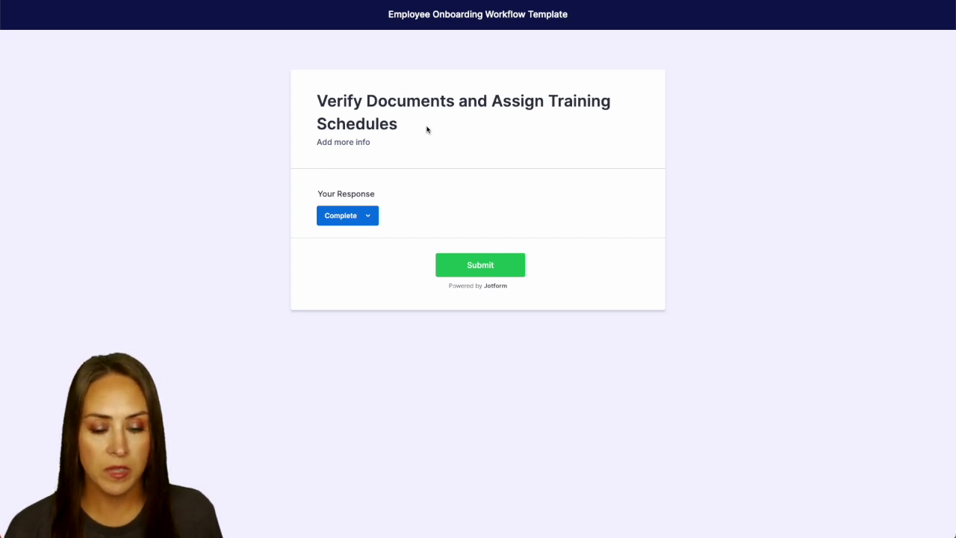
click(490, 269)
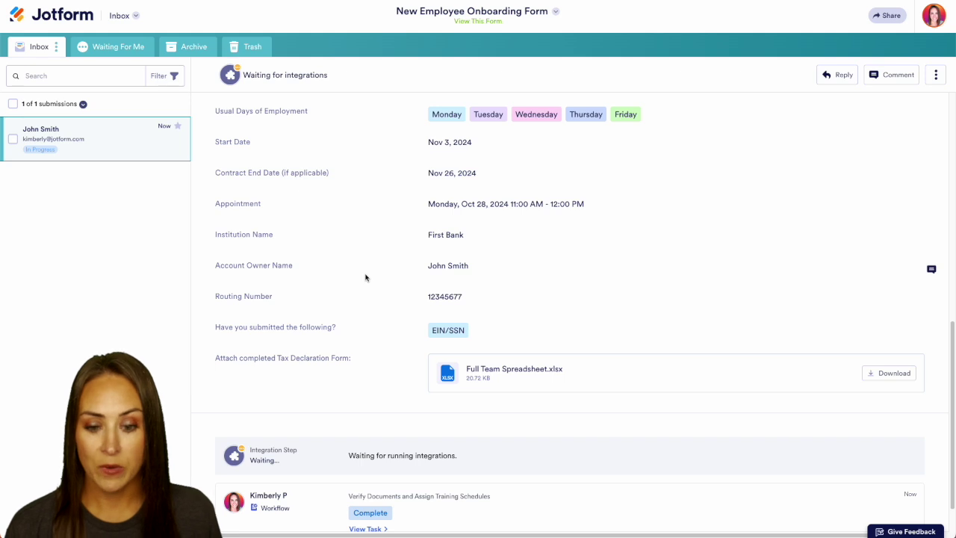
Review the submission's workflow history and check the details of the Onboarding Call event on Monday, October 28 in Google Calendar
scroll(365, 277, down, 1)
scroll(365, 277, down, 2)
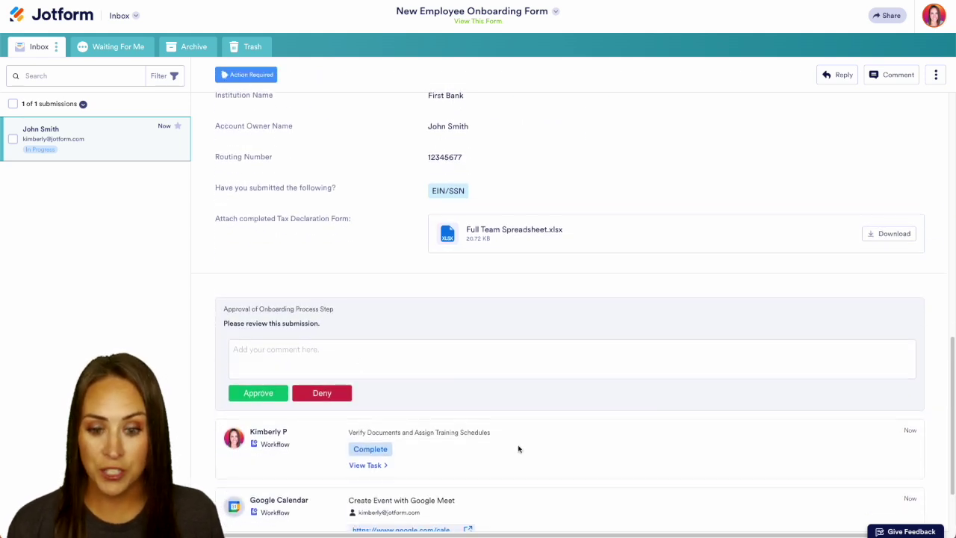
scroll(519, 448, down, 2)
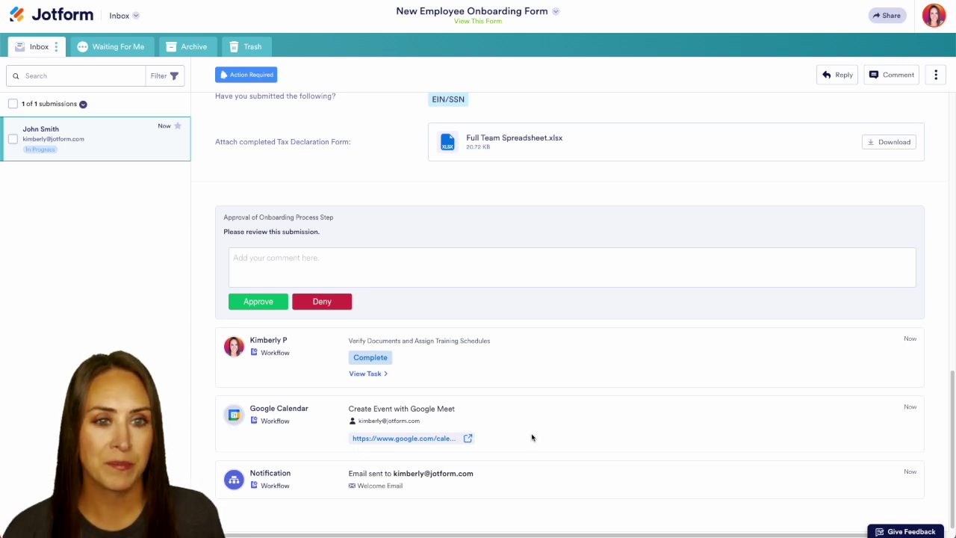
click(575, 1)
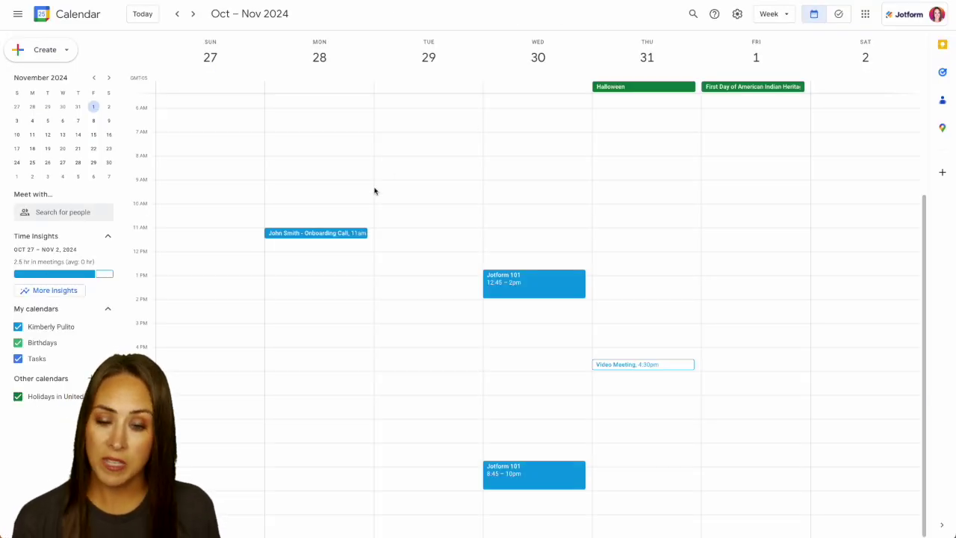
click(325, 234)
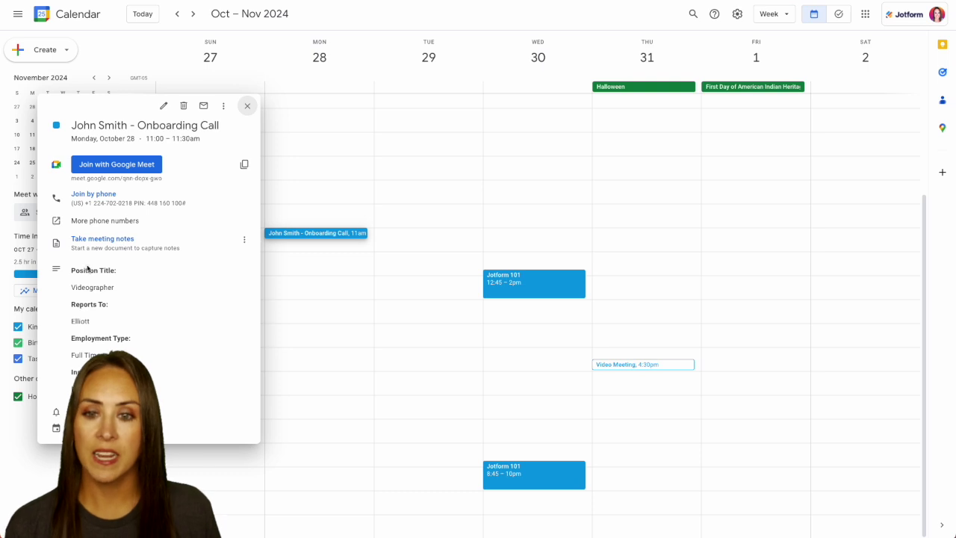
click(249, 106)
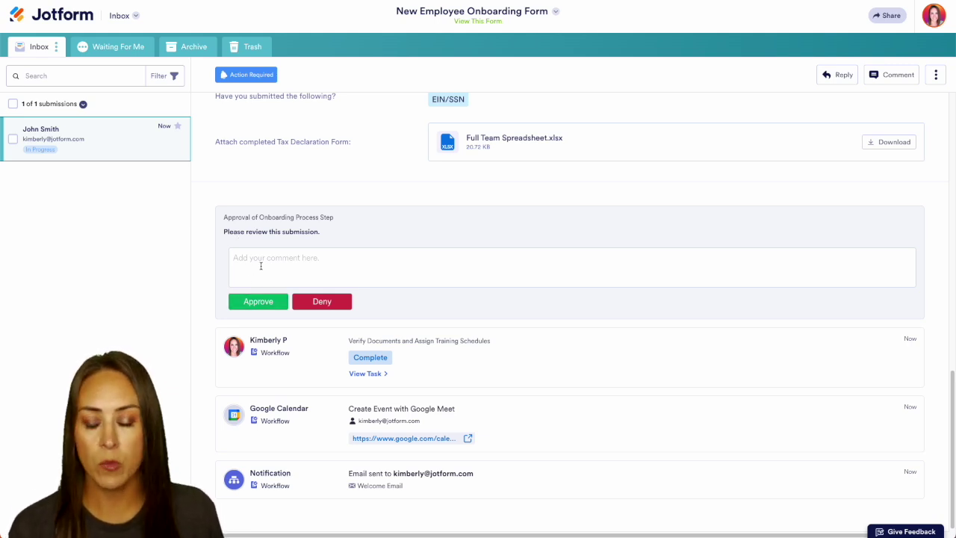
Approve the onboarding submission and inspect the PDF in the new employee's subfolder in Google Drive
click(259, 301)
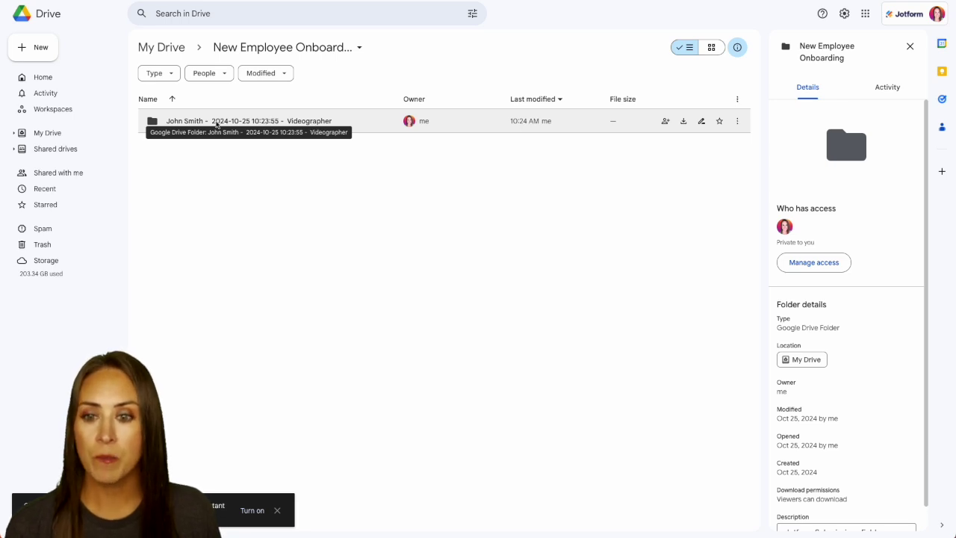
double_click(193, 122)
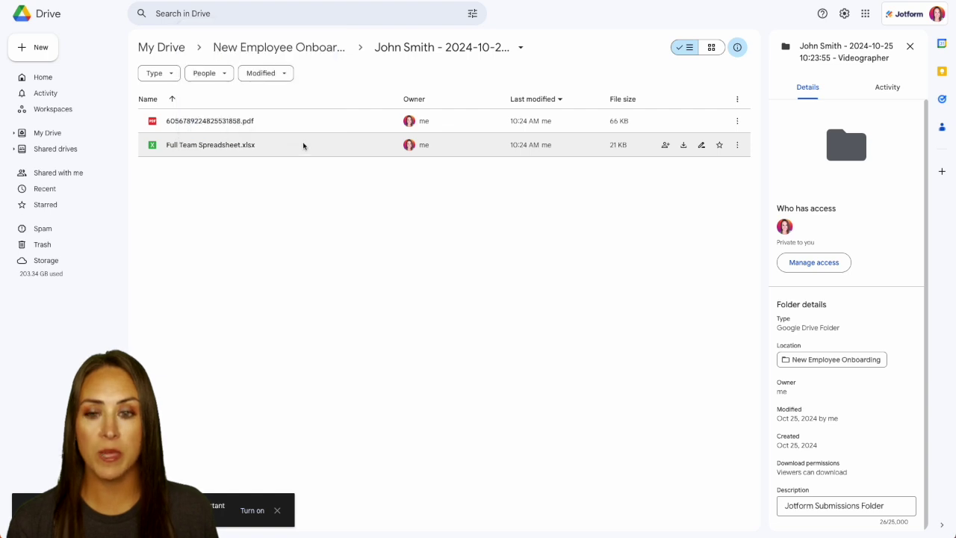
double_click(231, 121)
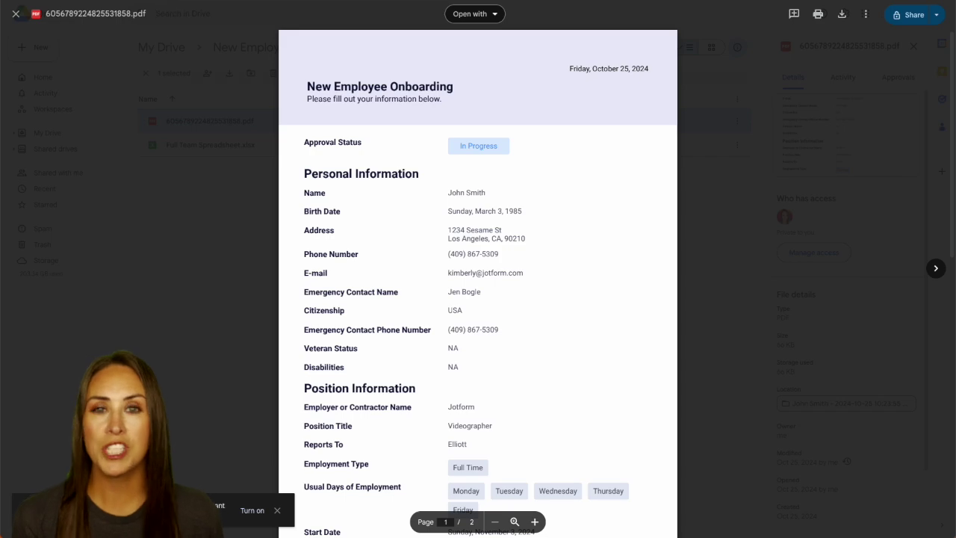
click(17, 13)
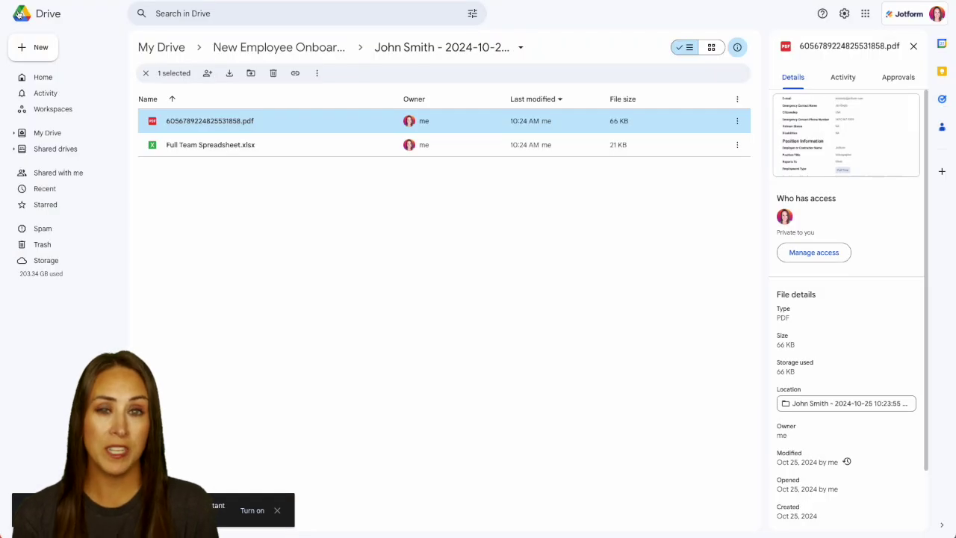